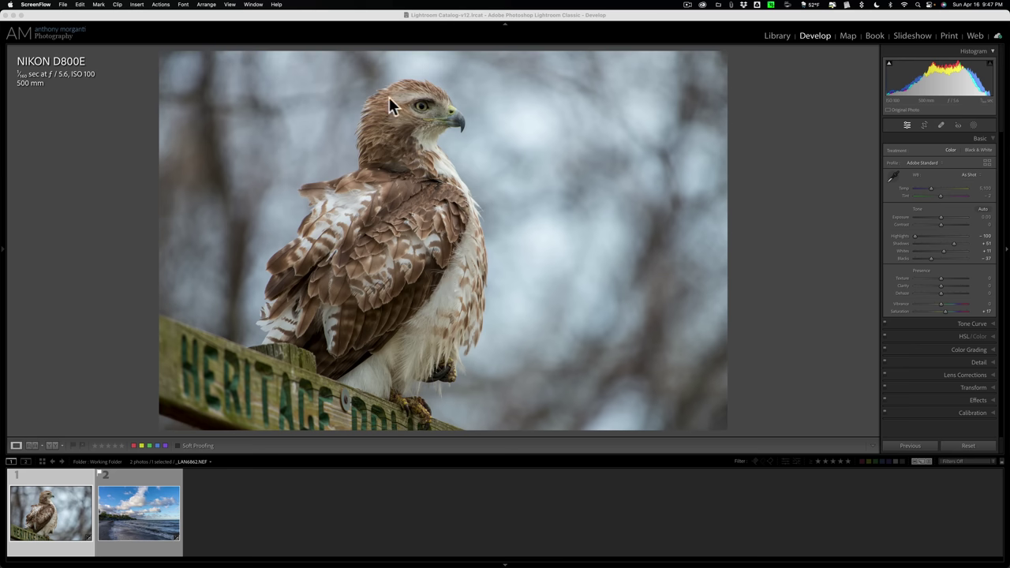
Step: Zoom in on the hawk's eye, glance at the lake-shore photo, then return to the hawk
click(421, 108)
click(422, 108)
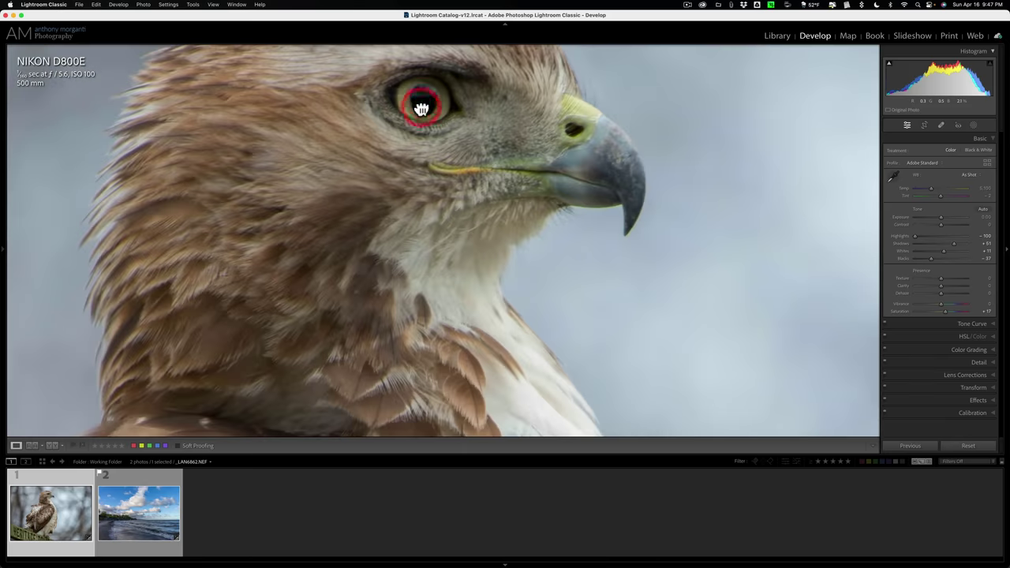
click(422, 108)
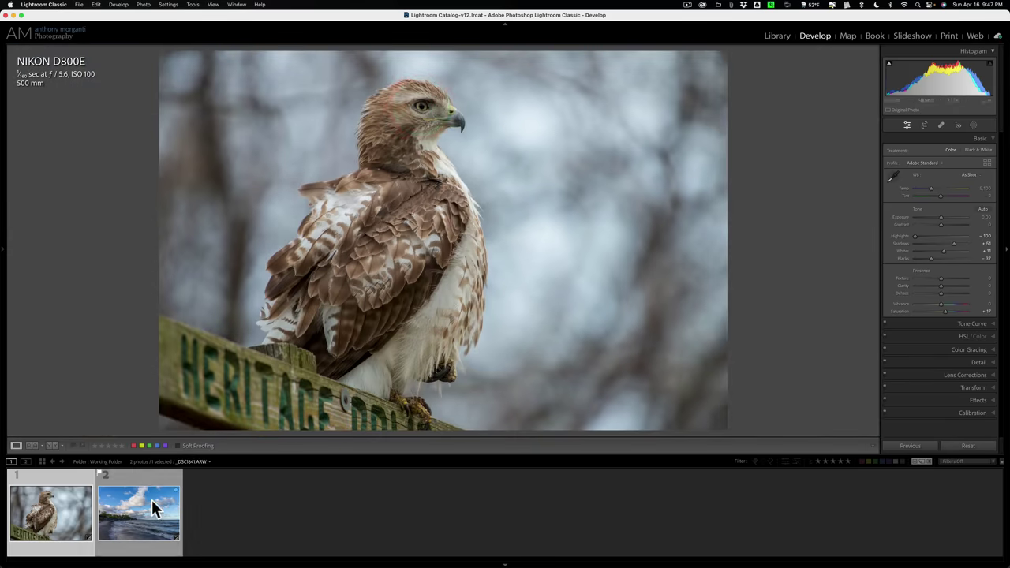
click(152, 500)
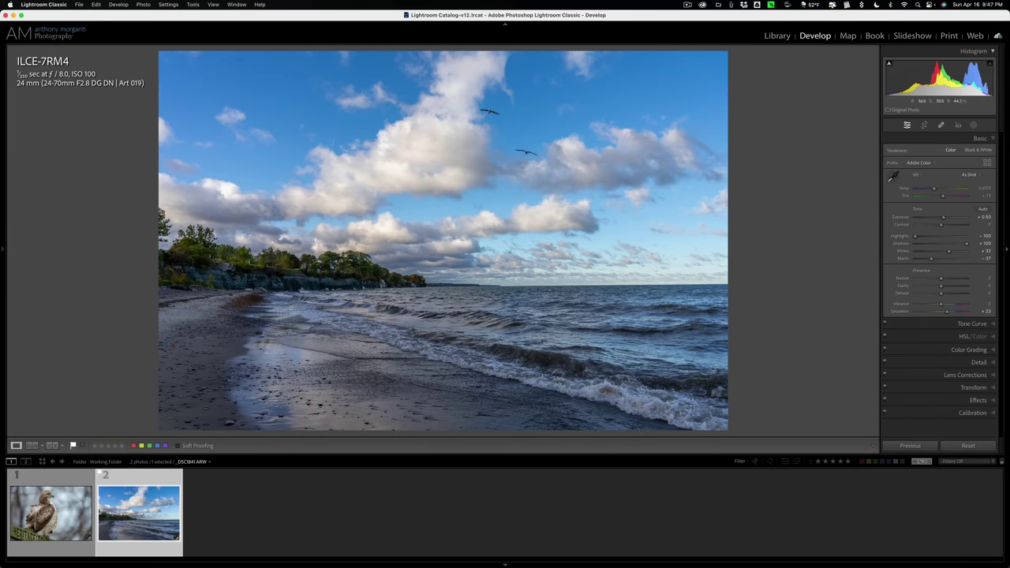
click(59, 497)
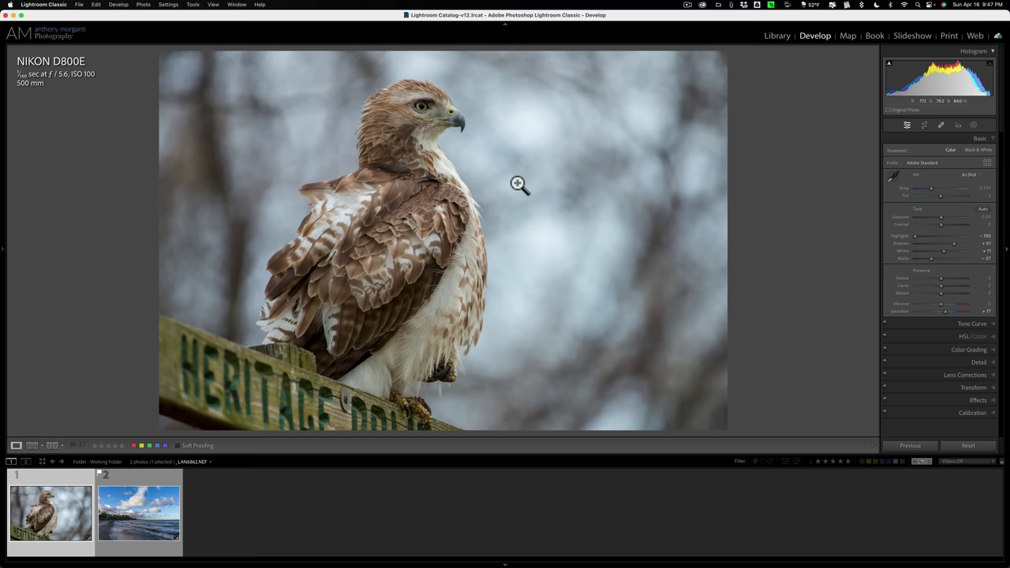
Step: Send the hawk photo to ON1 Effects 2023 through Edit In, showing the 16-bit PSD copy options
right_click(496, 138)
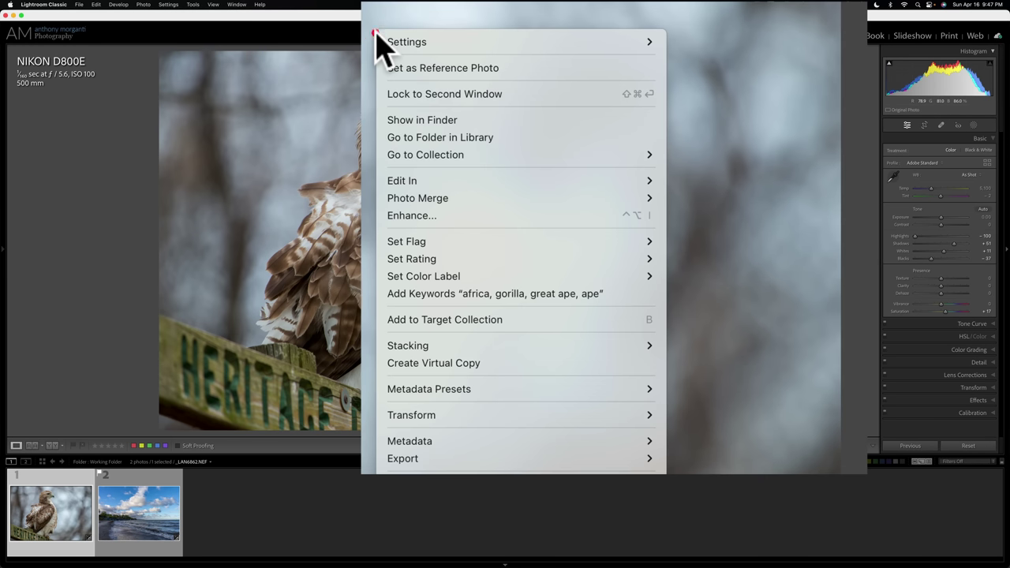
mouse_move(468, 177)
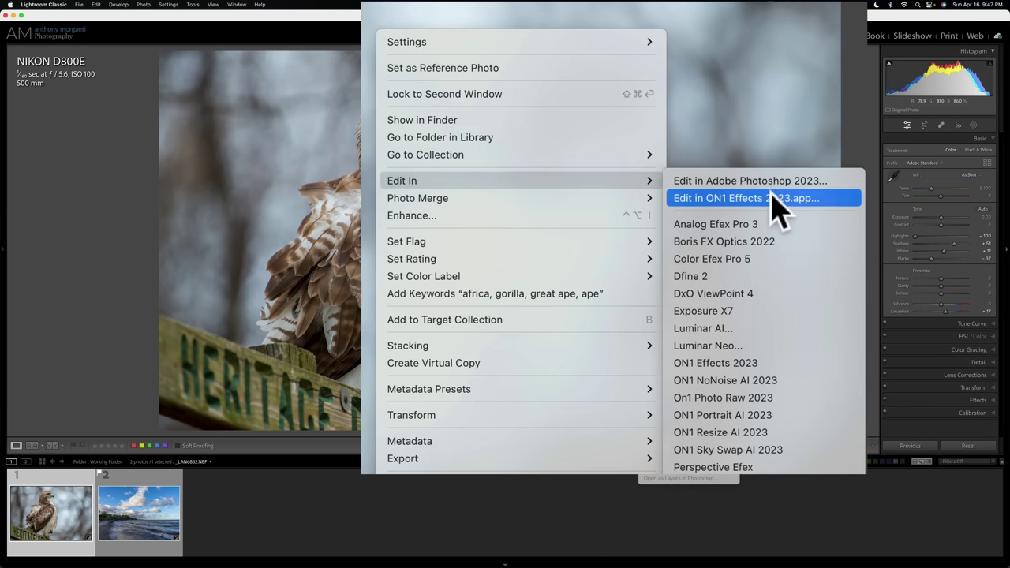
click(787, 367)
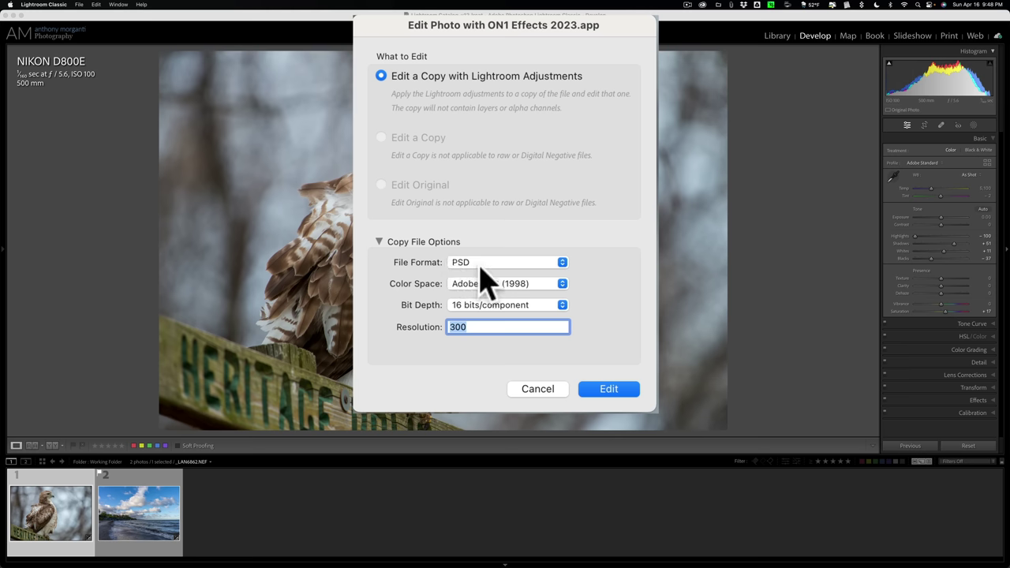
Step: Open the hawk as an edited PSD copy in ON1 Effects and browse the filter list without adding any
click(618, 388)
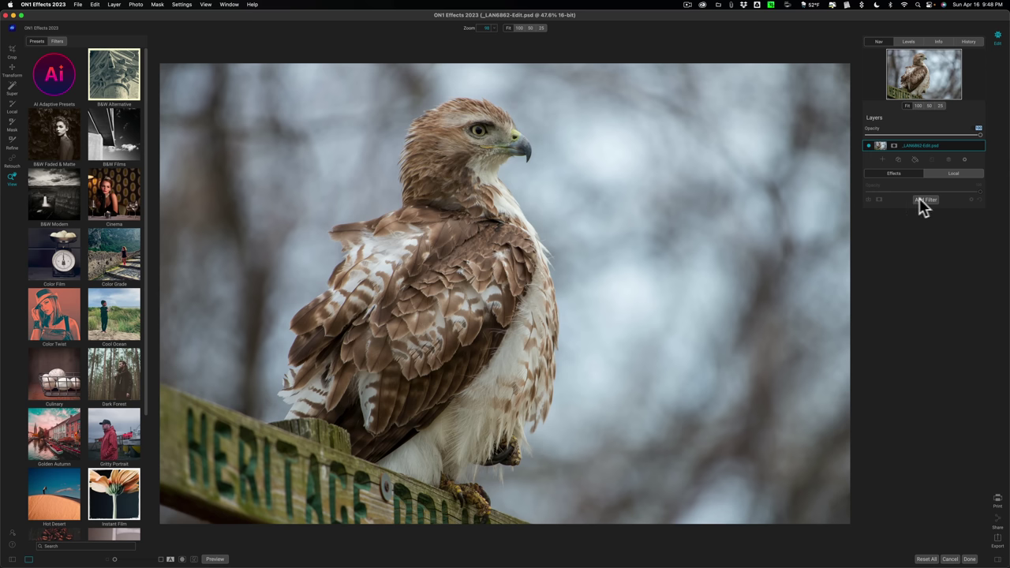
click(836, 134)
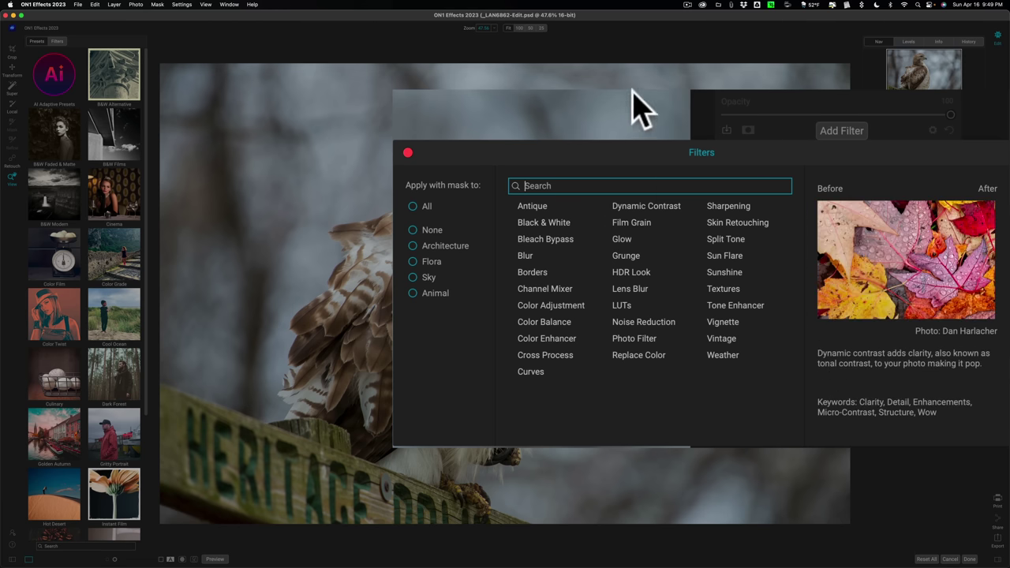
key(Escape)
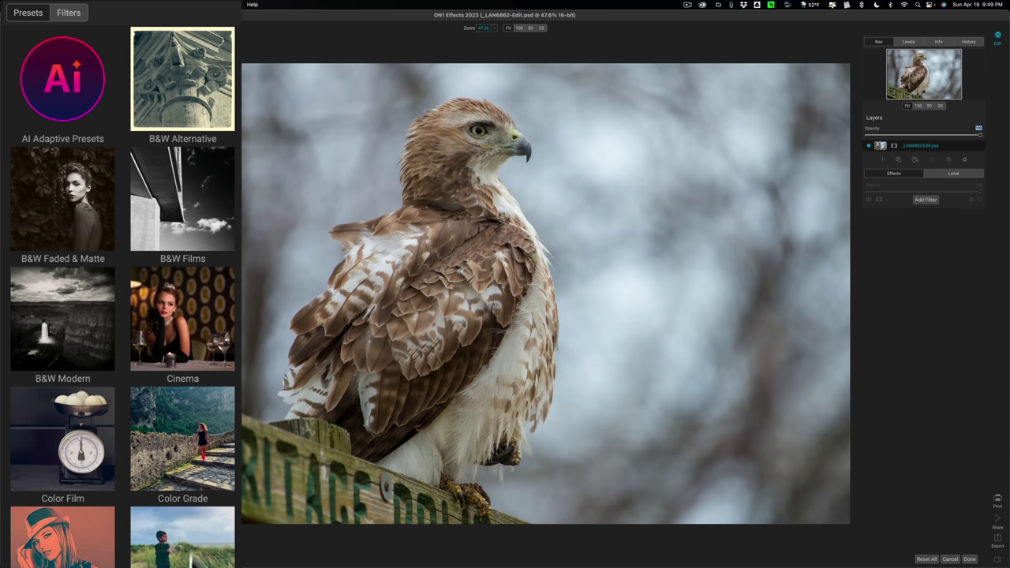
click(66, 19)
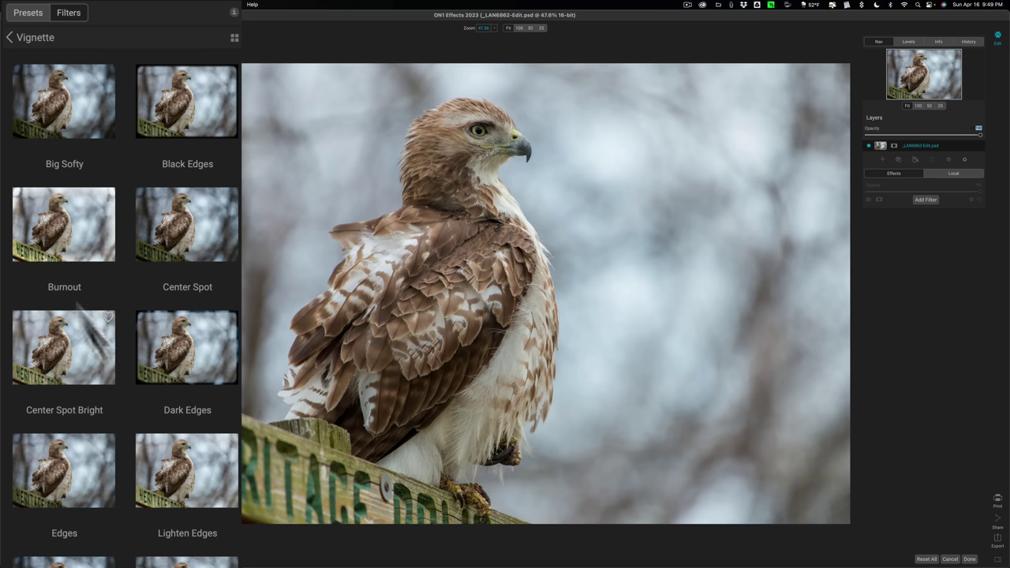
click(36, 12)
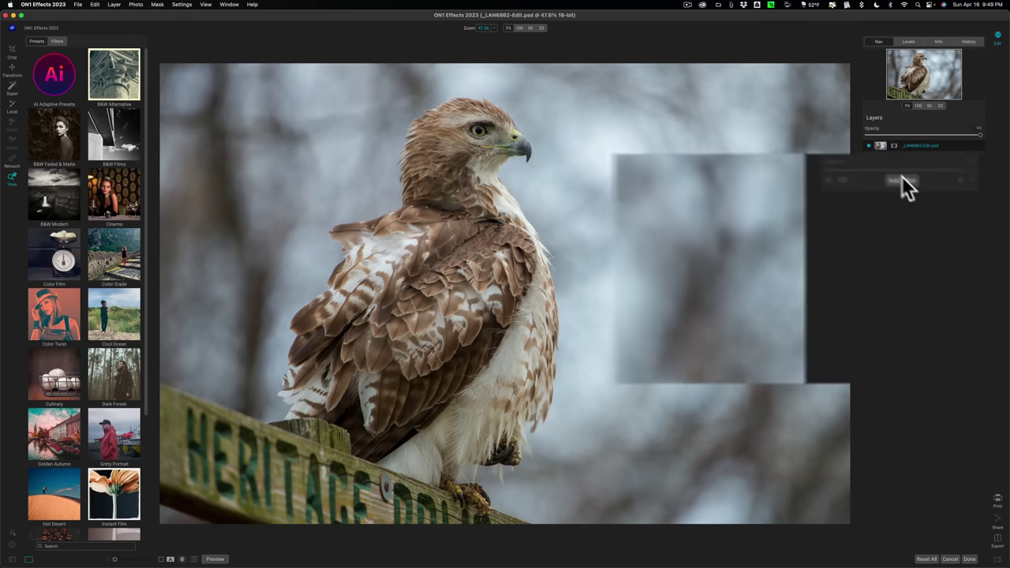
Step: Add Dynamic Contrast (Small 0, Medium 15, Large 20) and toggle it off and on to compare
click(841, 131)
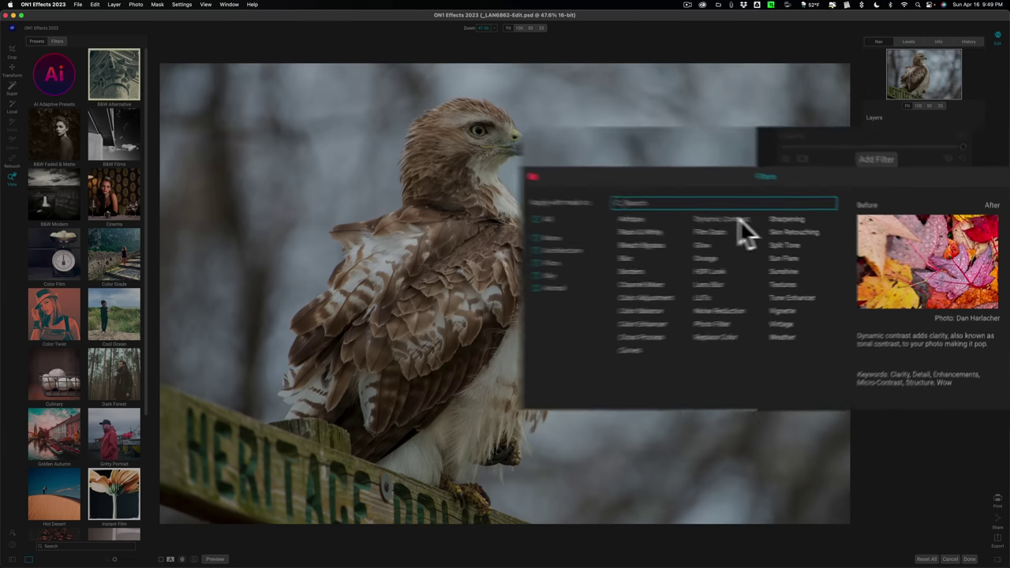
click(835, 235)
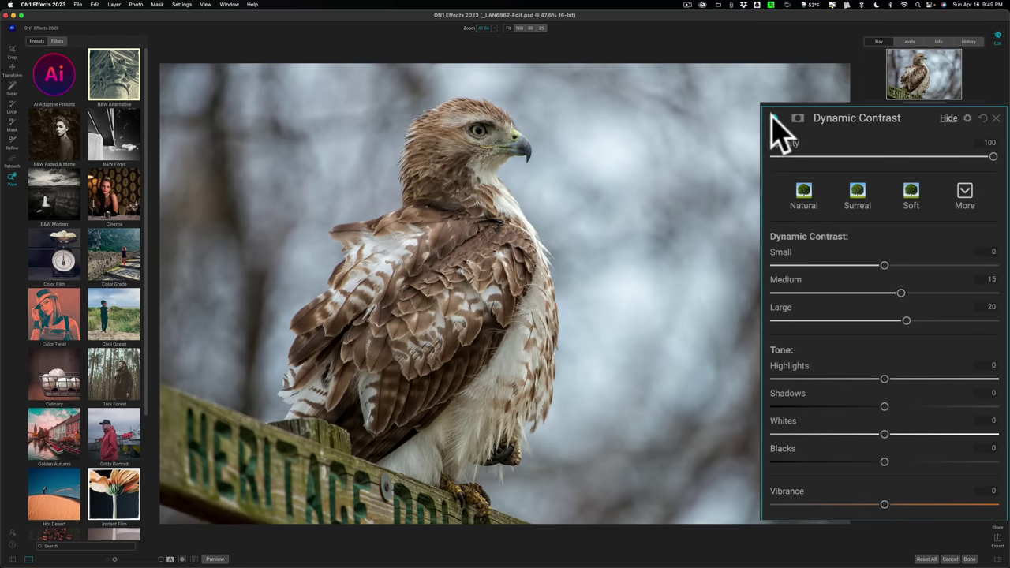
click(774, 118)
click(775, 118)
click(869, 215)
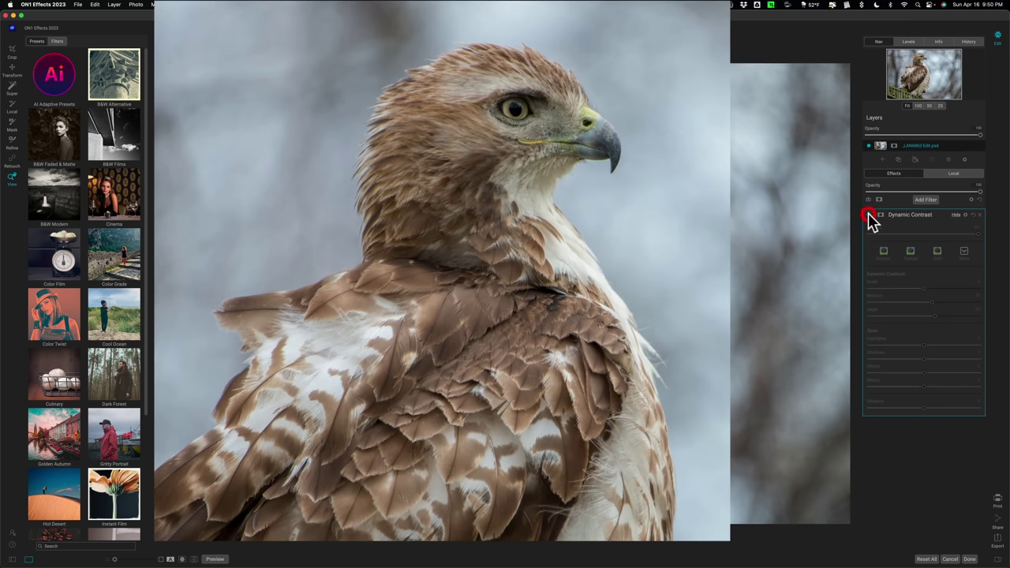
click(868, 215)
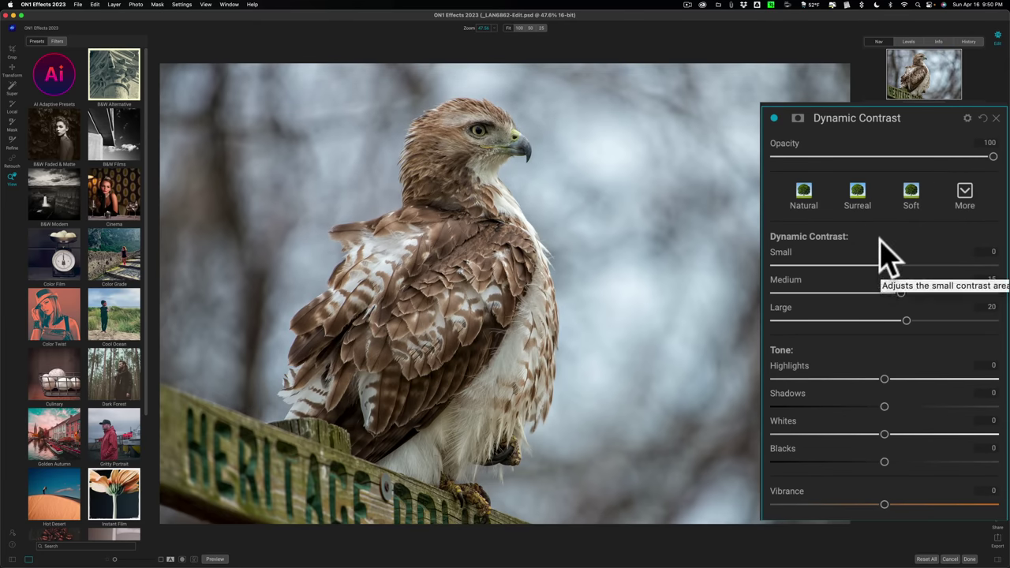
Step: Preview the Natural, Surreal, Soft and extra contrast styles, then settle back on Natural
click(803, 194)
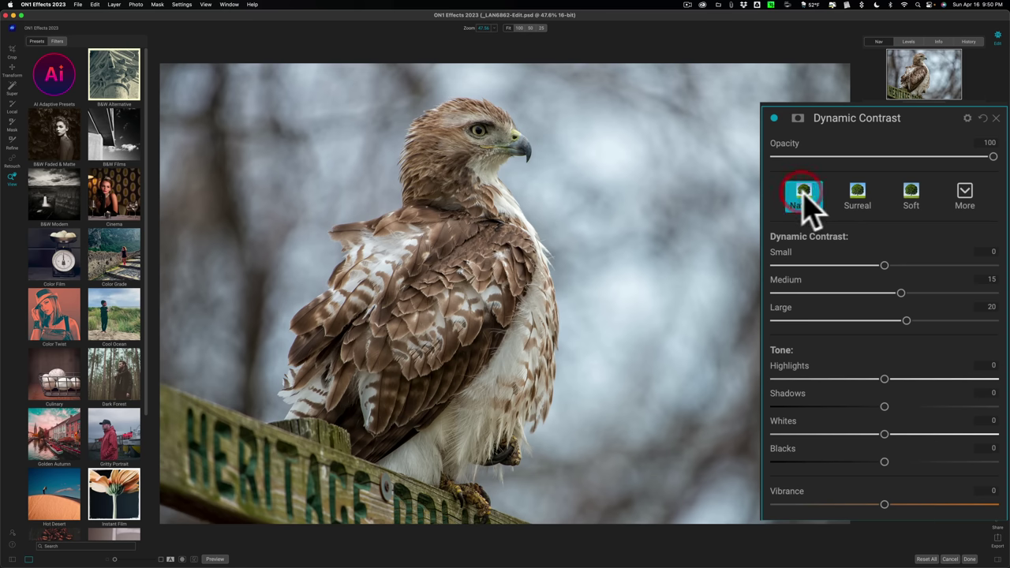
click(856, 195)
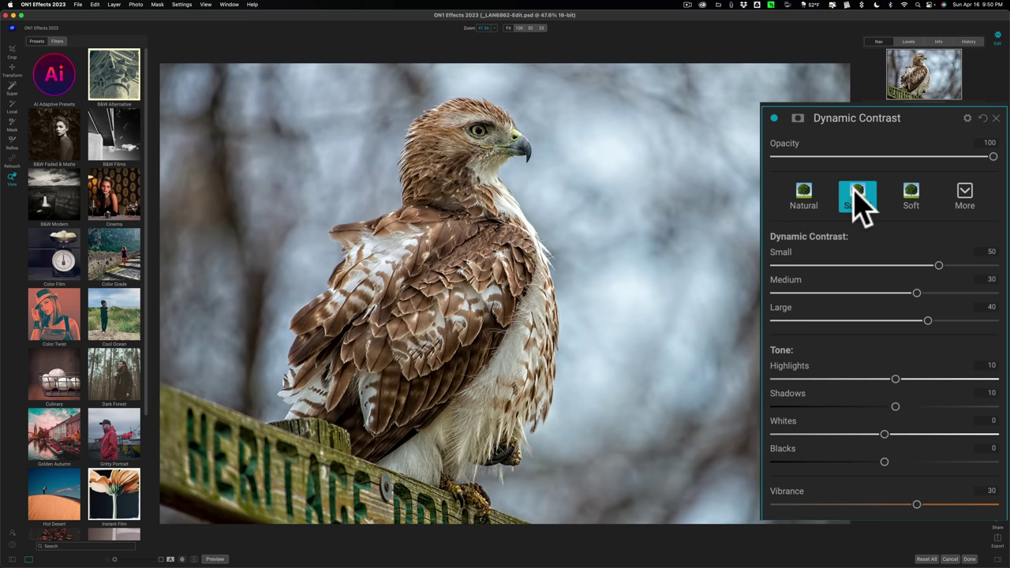
click(915, 191)
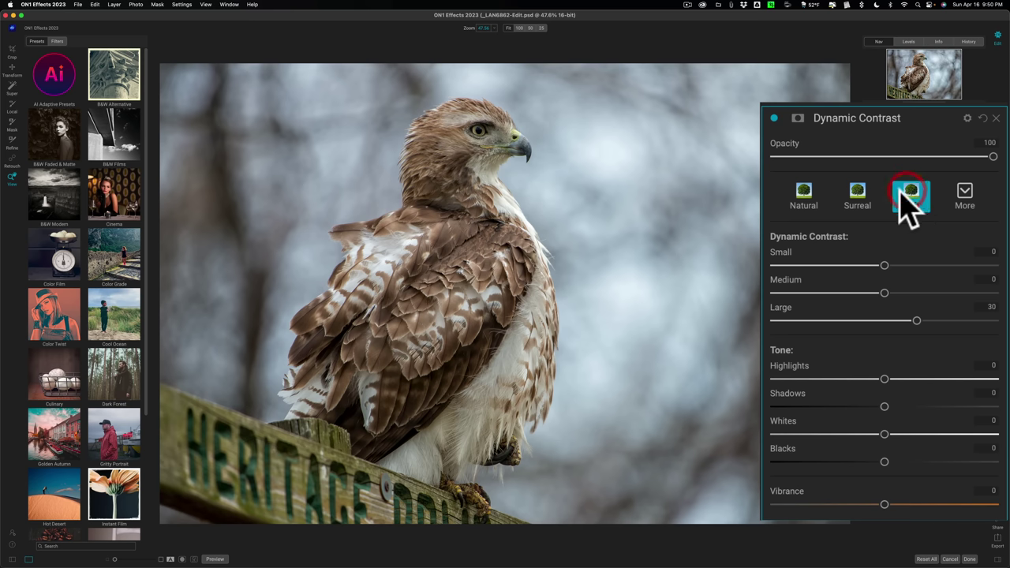
click(963, 194)
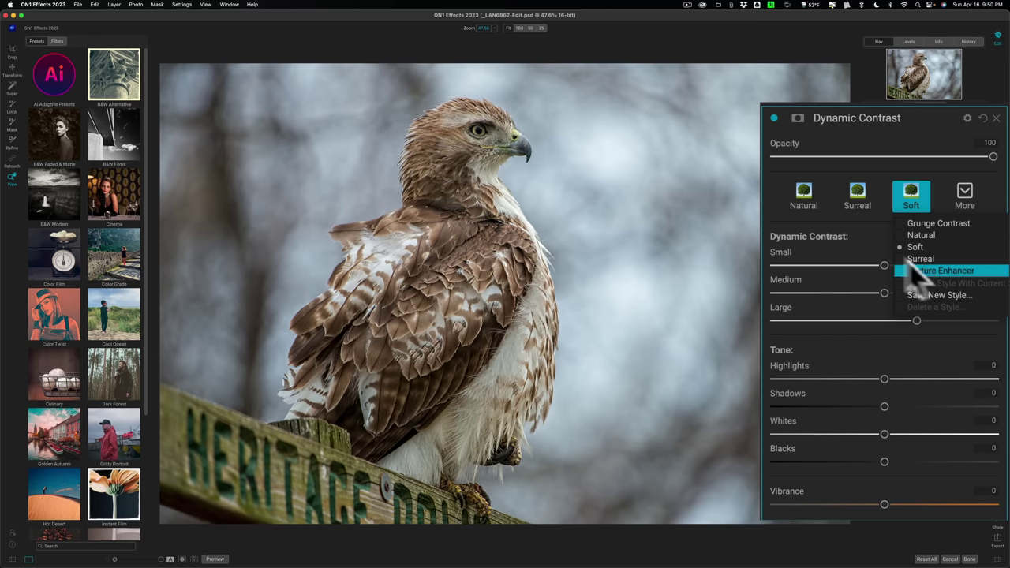
click(817, 214)
click(805, 197)
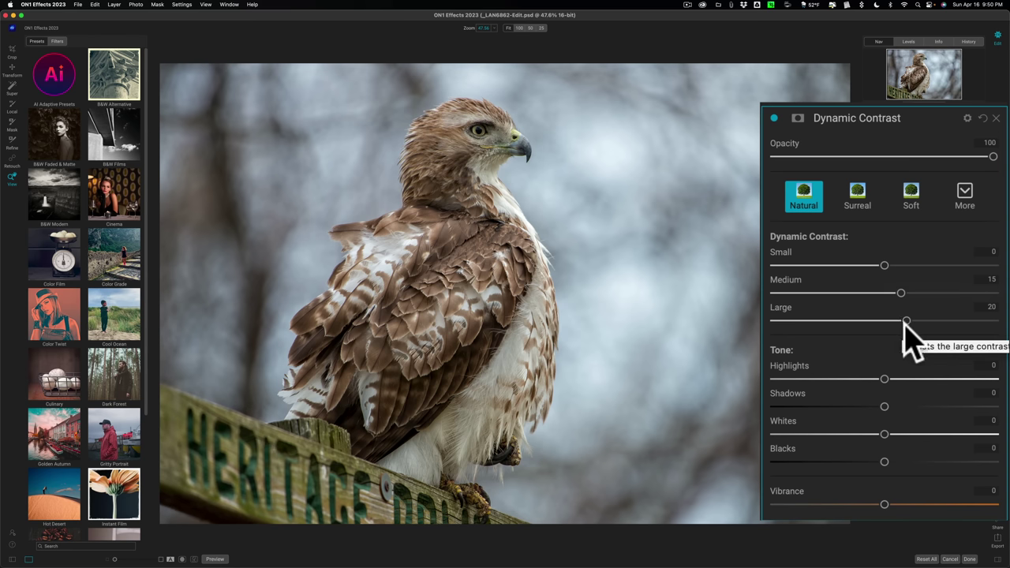
Step: Experiment with the Large and Medium sliders, reset to Natural, and raise Large contrast to 29
drag(907, 323, 936, 319)
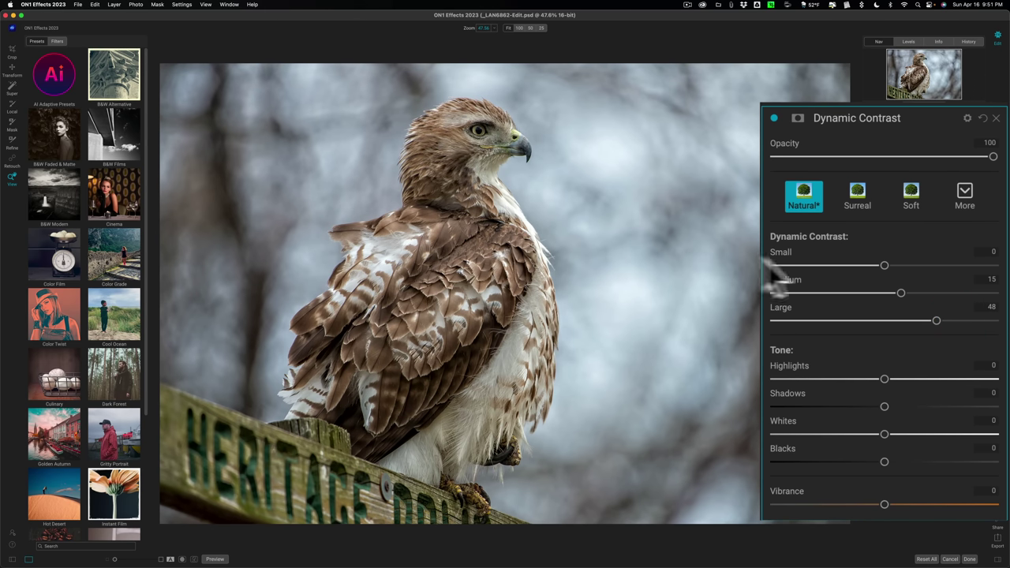
drag(912, 290, 913, 263)
click(822, 190)
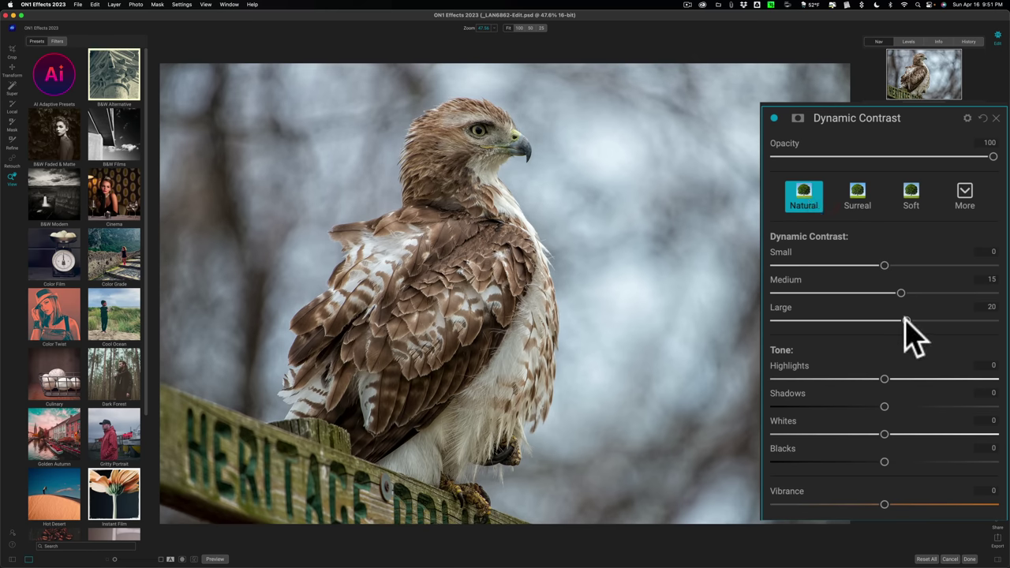
mouse_move(906, 320)
mouse_down()
mouse_move(942, 320)
mouse_move(904, 319)
mouse_up()
drag(777, 116, 862, 203)
Step: Compare Dynamic Contrast off and on, then add a blank white mask to the filter
click(869, 214)
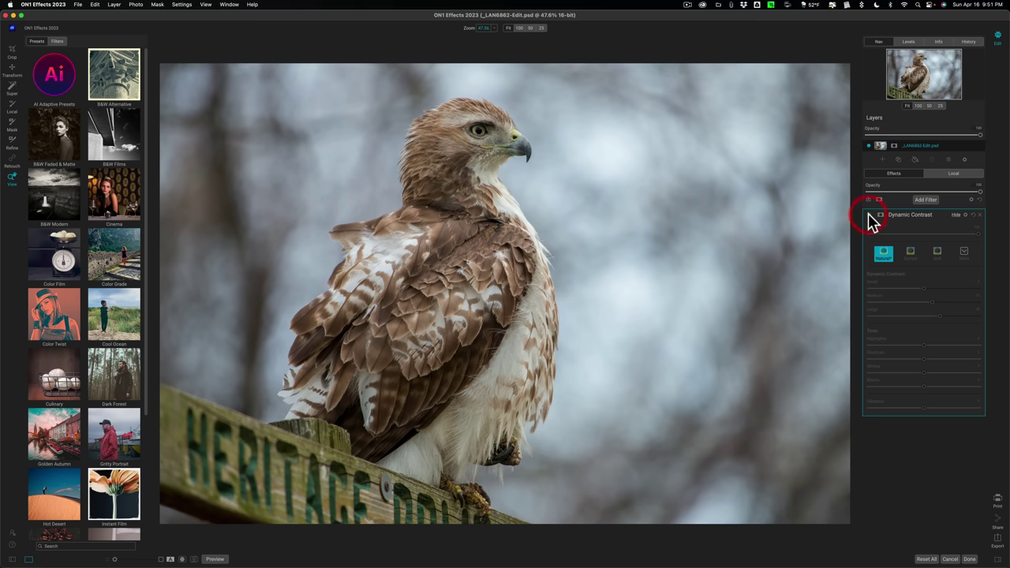
click(869, 215)
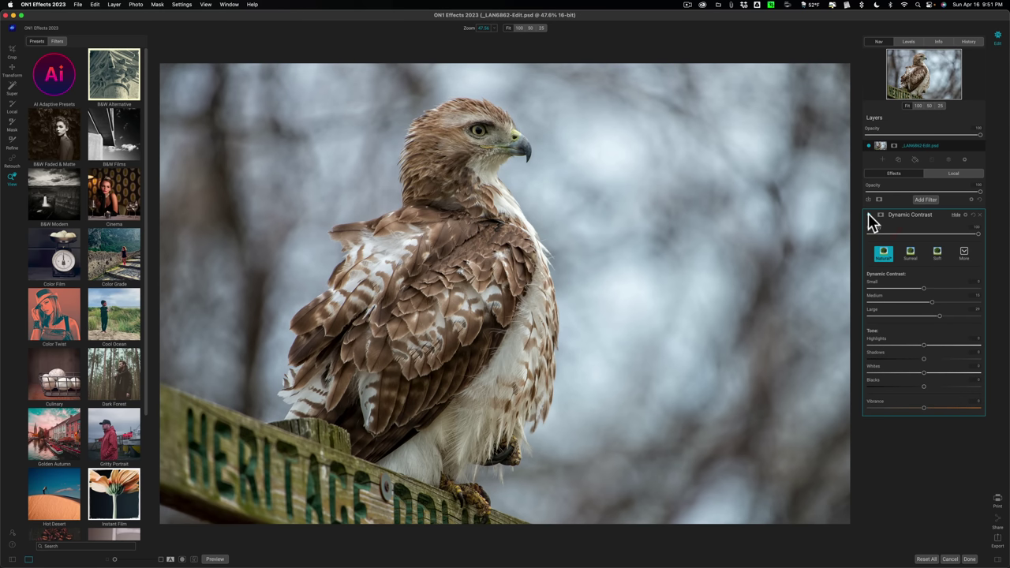
click(869, 214)
click(869, 215)
drag(883, 214, 854, 70)
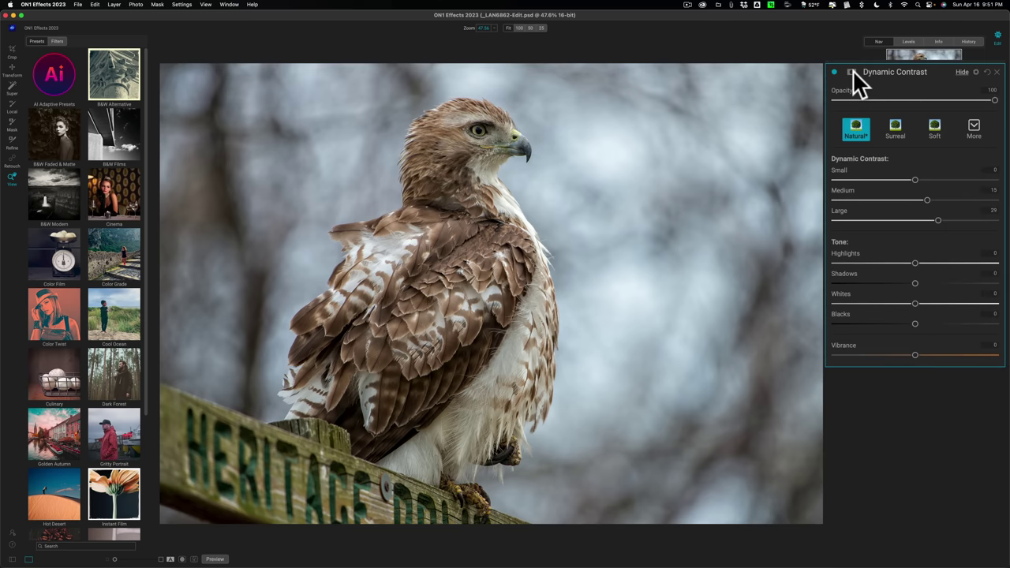
click(851, 72)
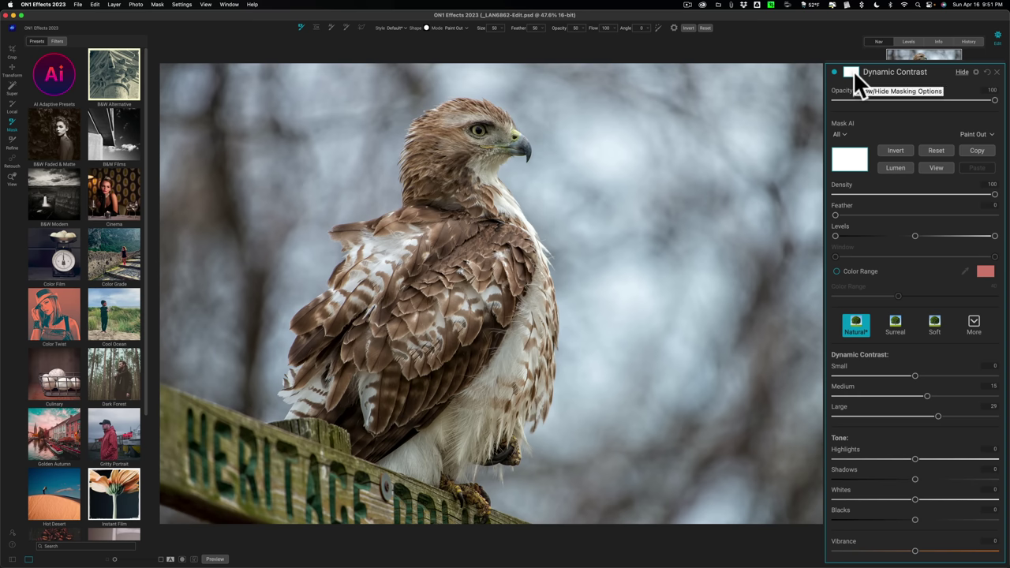
Step: Build a quick AI mask of the hawk in Paint In mode, inverted, with a blue overlay
drag(853, 70, 881, 210)
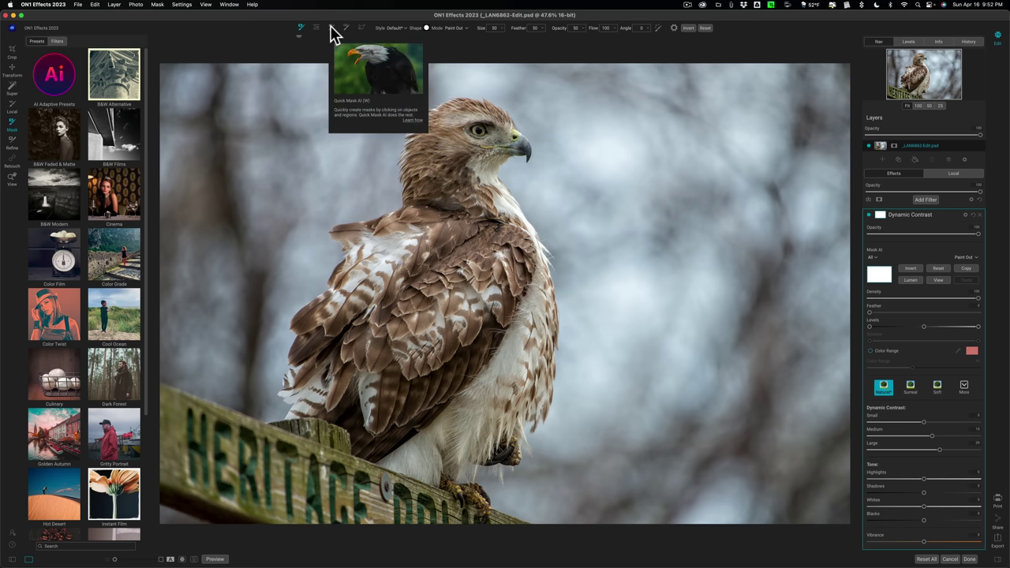
click(331, 27)
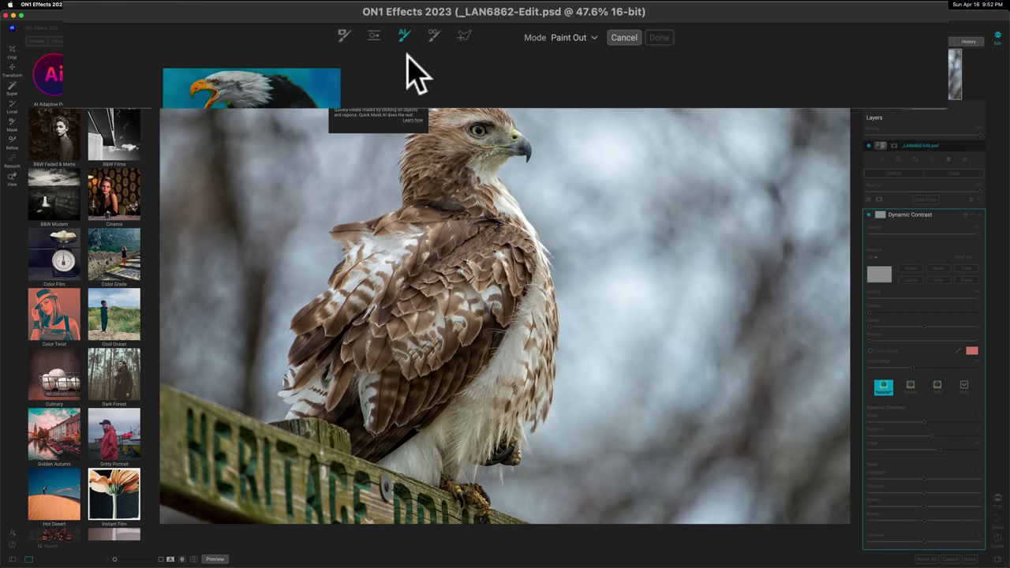
click(568, 39)
click(566, 61)
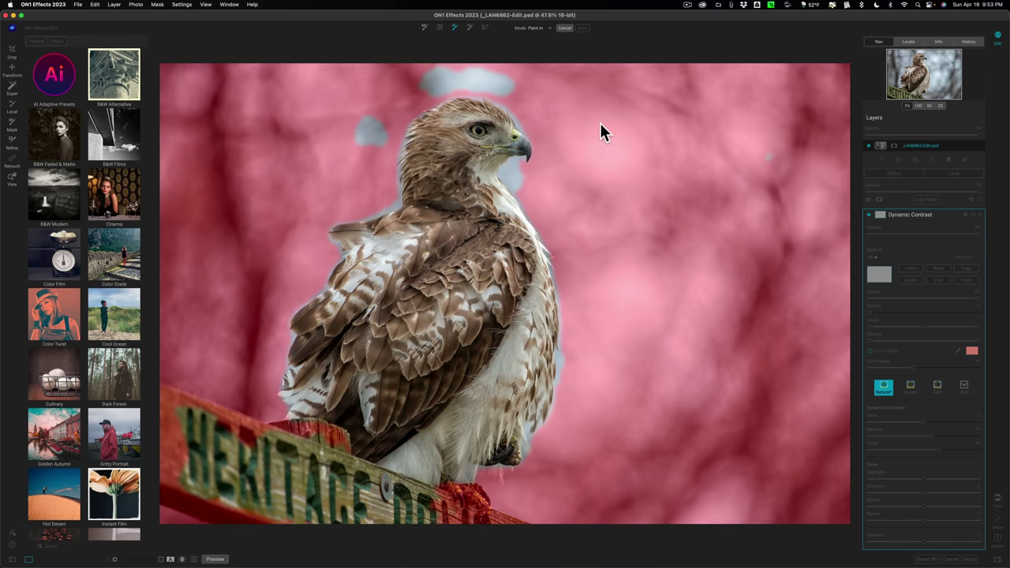
key(super+i)
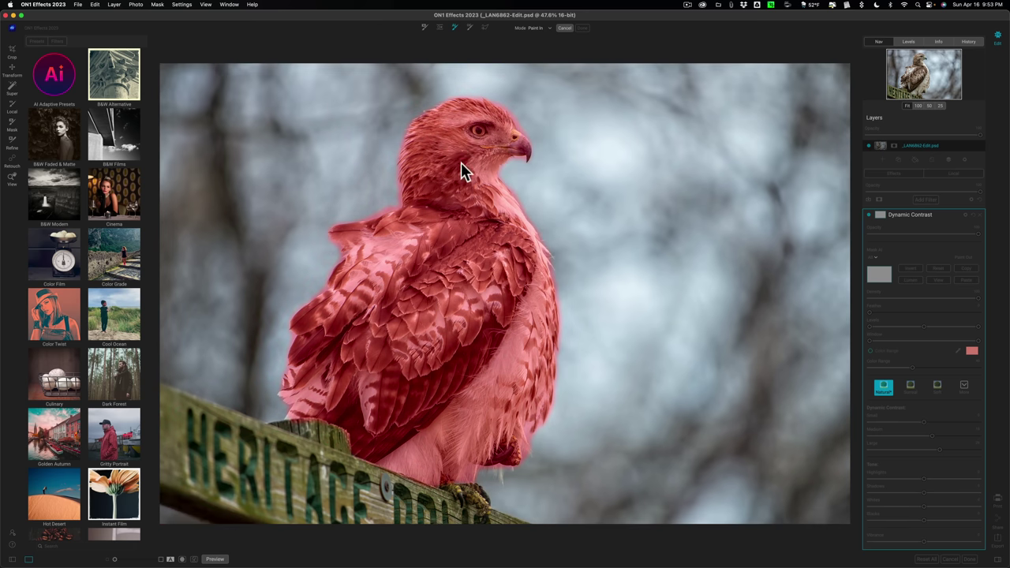
key(super+m)
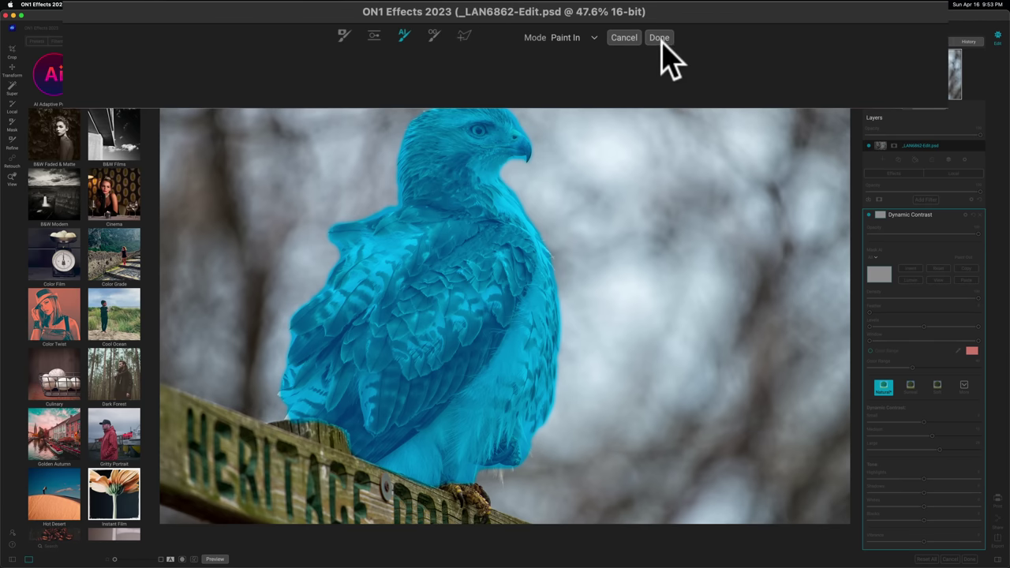
Step: Finish the hawk mask and inspect it in black and white before returning to the photo
click(660, 38)
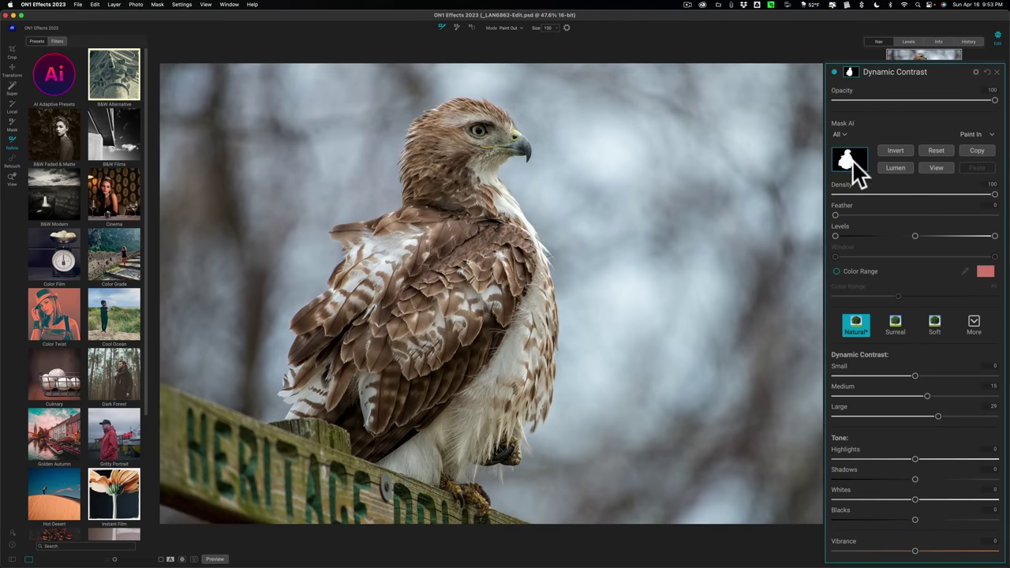
click(938, 168)
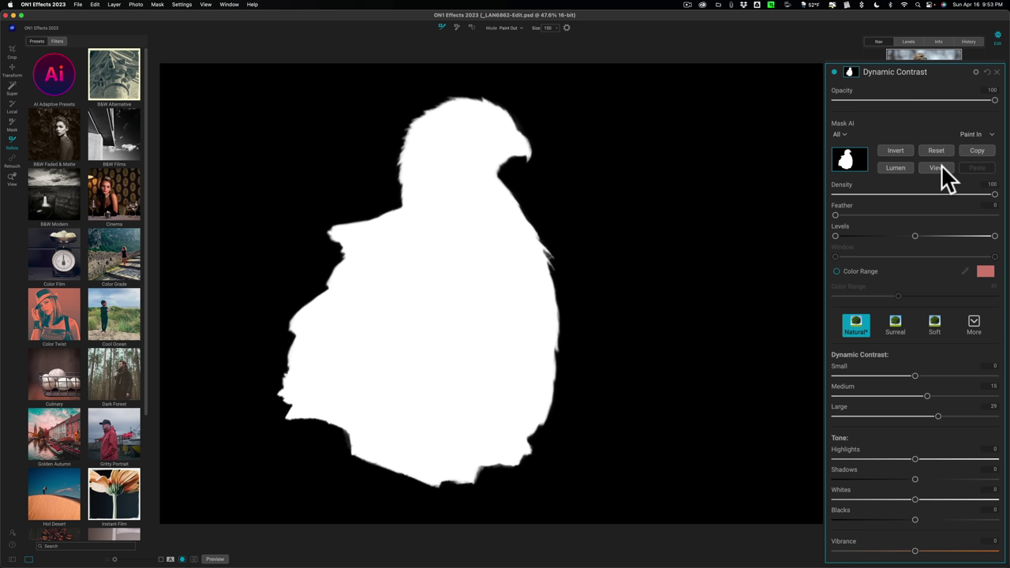
click(937, 168)
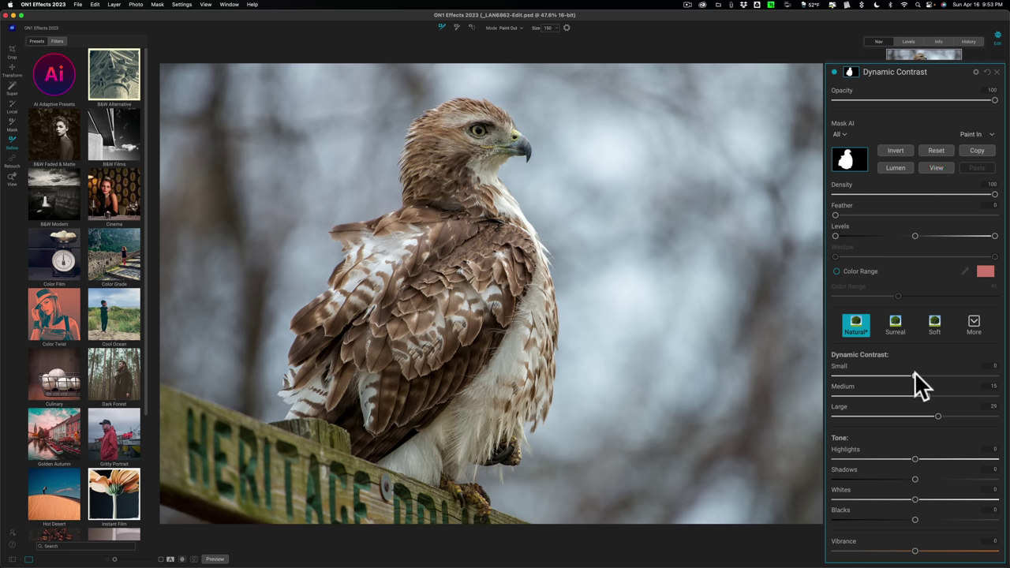
Step: Raise Dynamic Contrast's Small detail to 14 and toggle the filter to compare before and after
mouse_move(914, 371)
mouse_down()
mouse_move(992, 376)
mouse_move(905, 374)
mouse_move(996, 376)
mouse_move(909, 374)
mouse_move(993, 375)
mouse_move(927, 375)
mouse_up()
click(835, 72)
click(835, 72)
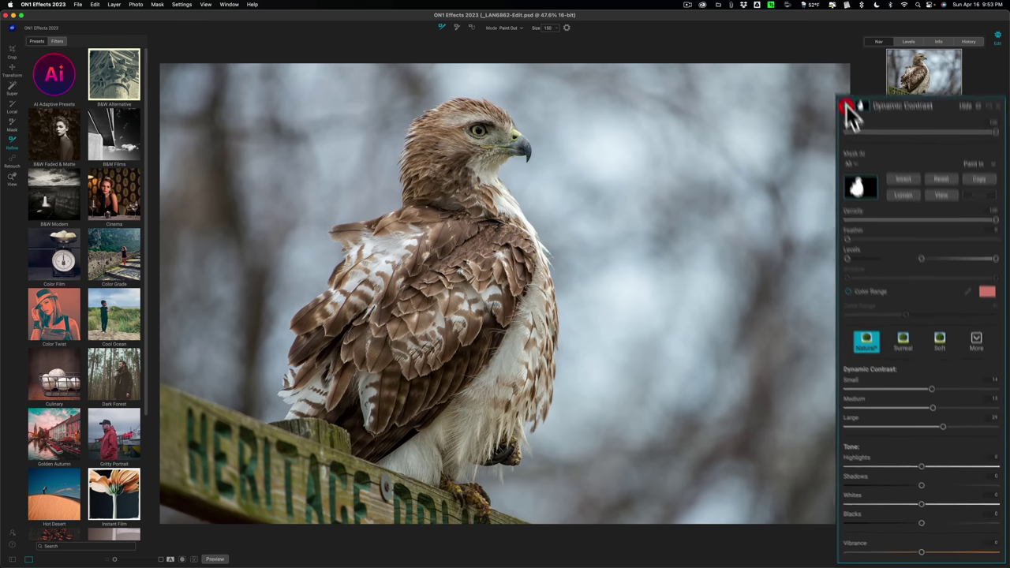
click(871, 215)
click(871, 215)
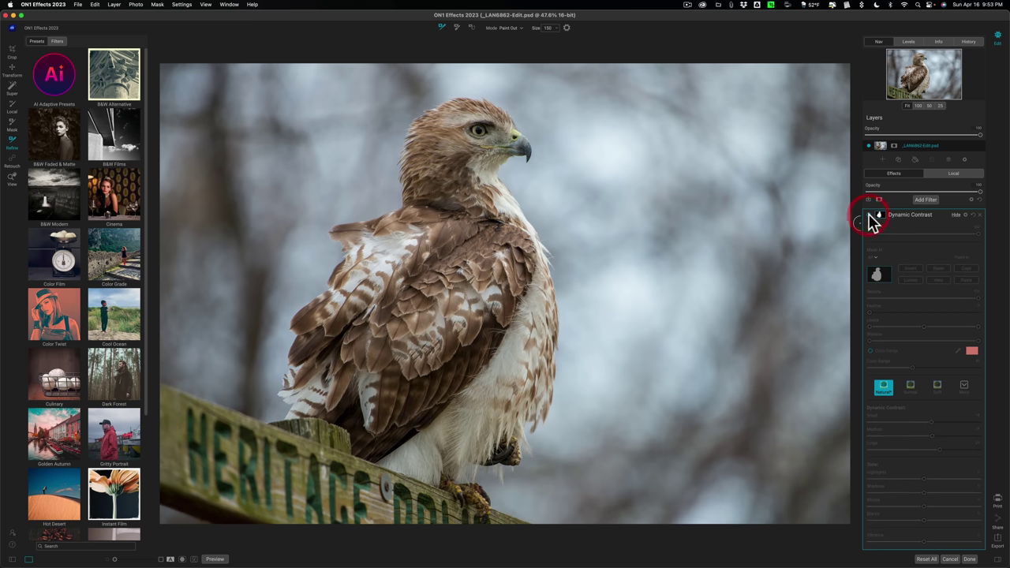
click(871, 215)
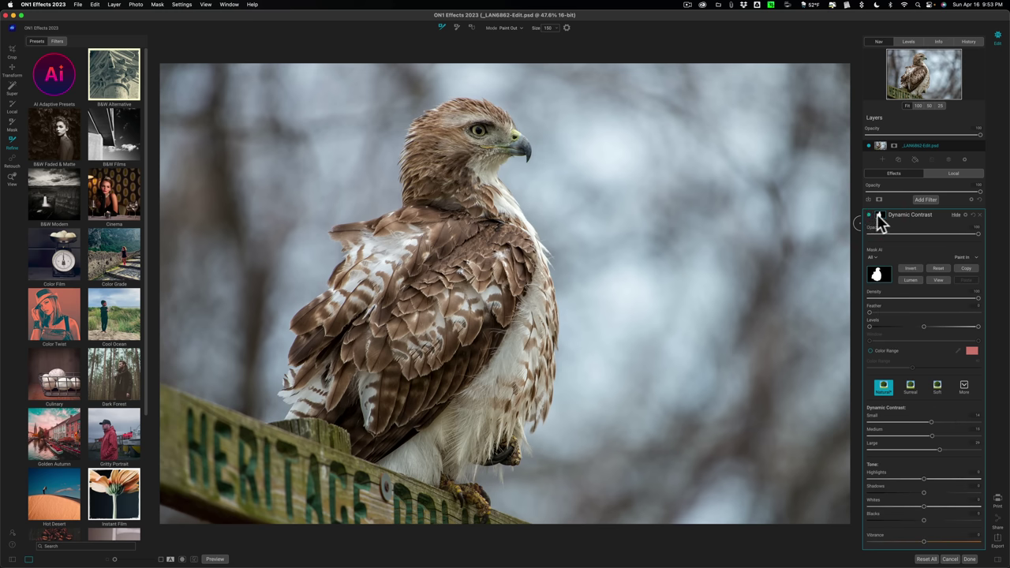
Step: Add a Vignette filter and preview the Subtle, Strong, Big Softy and Edges styles
click(920, 199)
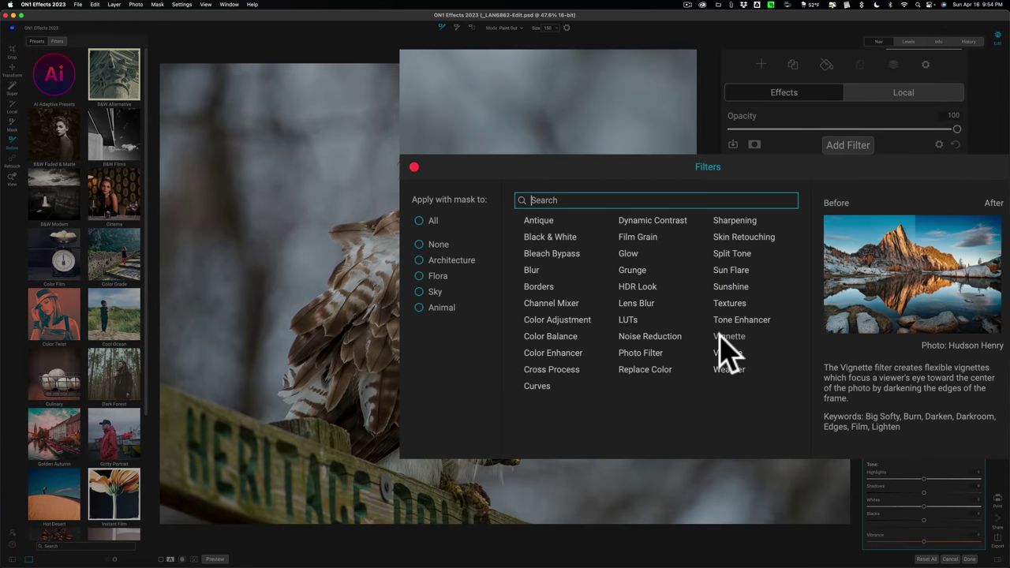
click(724, 340)
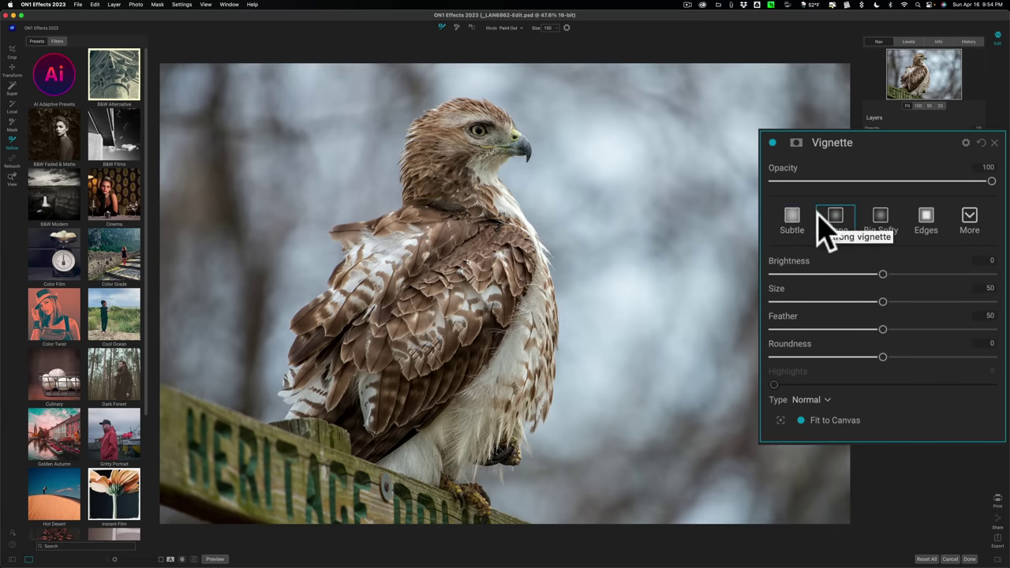
click(792, 216)
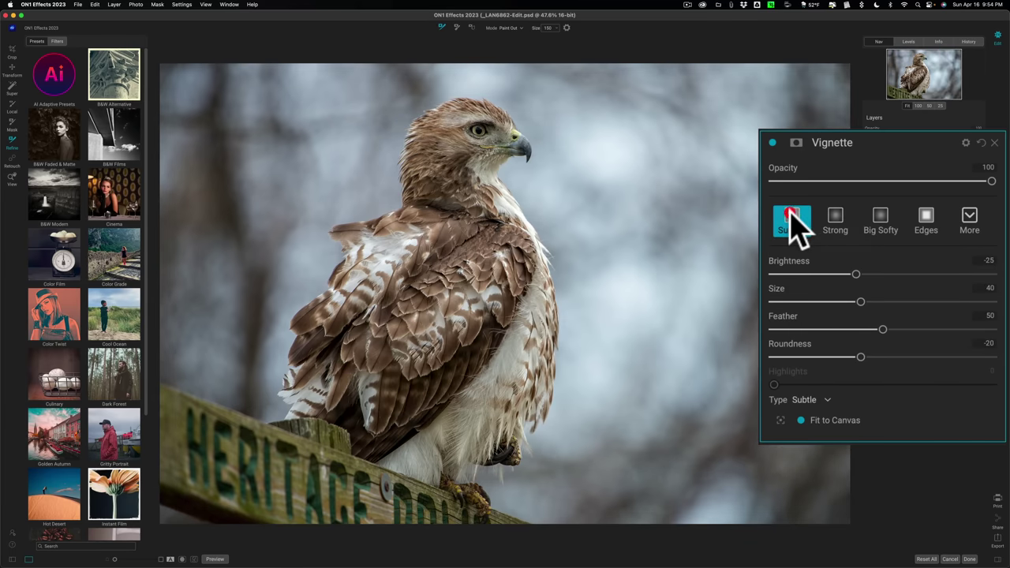
click(838, 225)
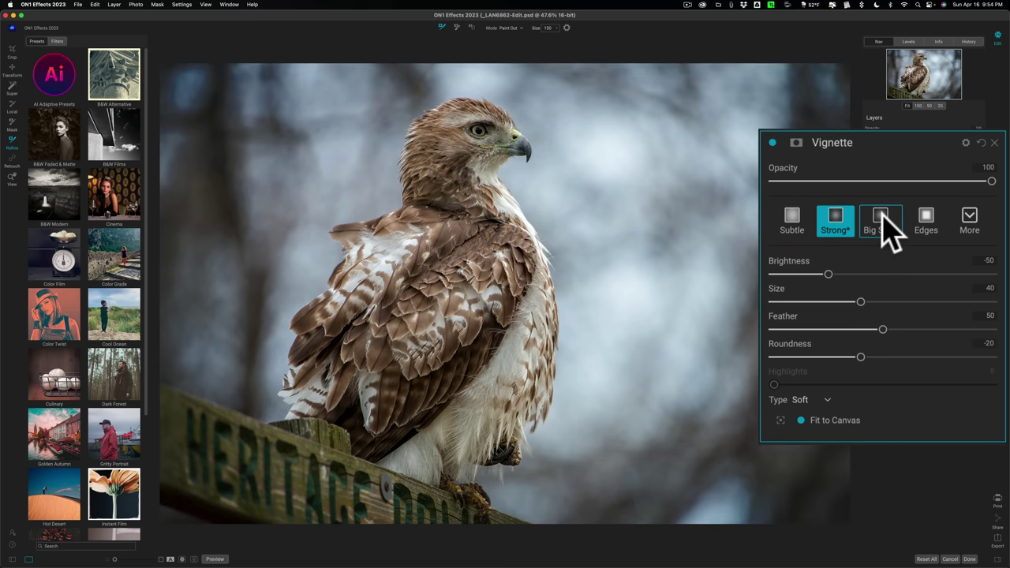
click(882, 223)
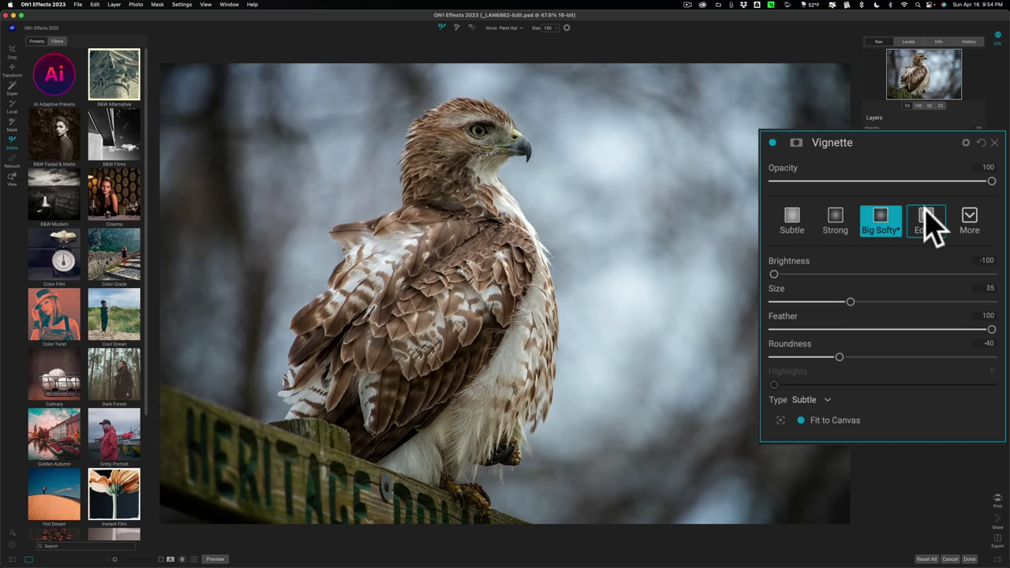
click(930, 227)
Step: Browse the full vignette style list, then settle on Strong and dock it in the filter stack
click(971, 221)
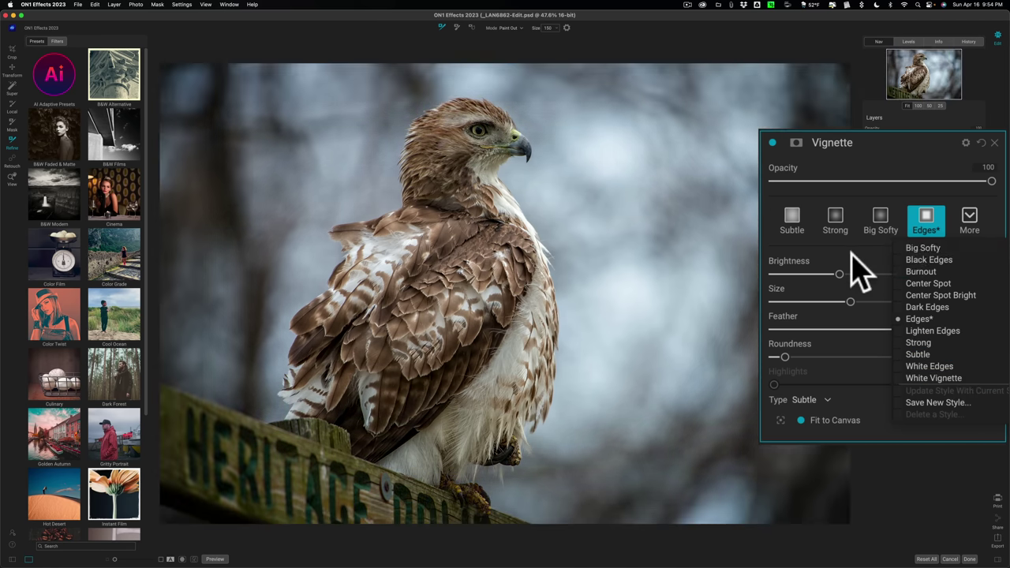
click(855, 256)
click(836, 217)
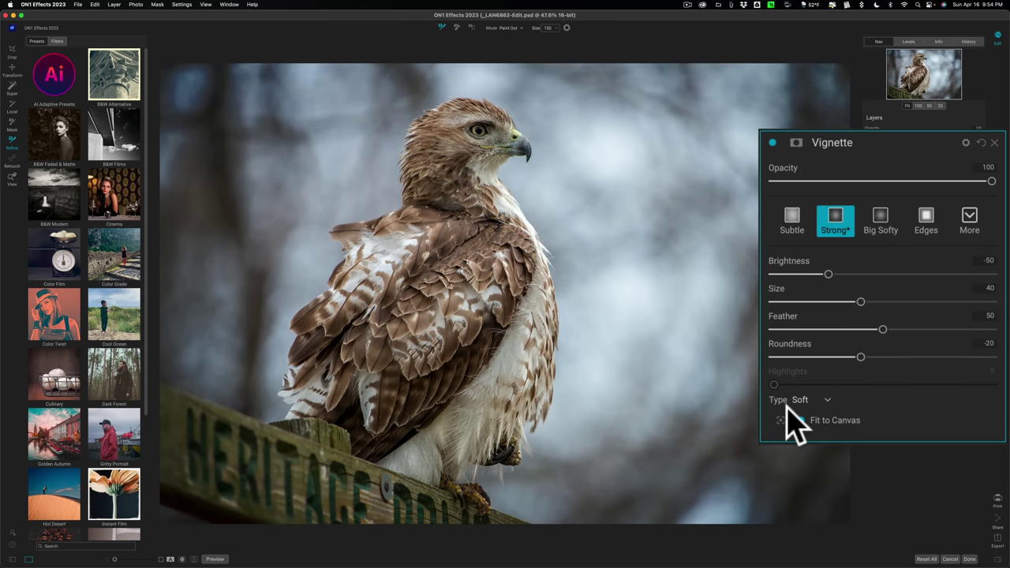
click(860, 355)
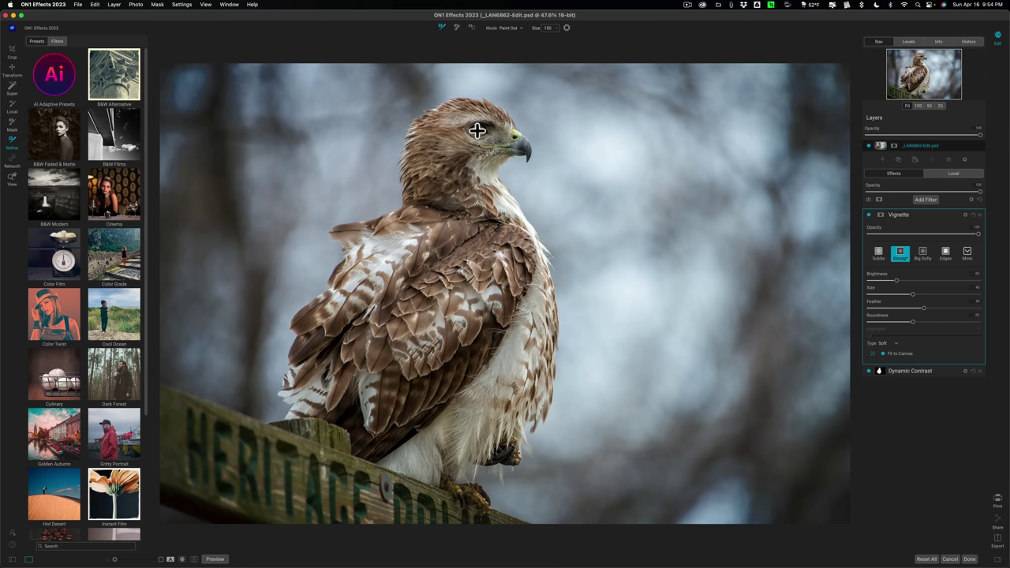
Step: Centre the vignette on the hawk's eye, set Size 100 and Brightness −31, and compare on/off
click(477, 131)
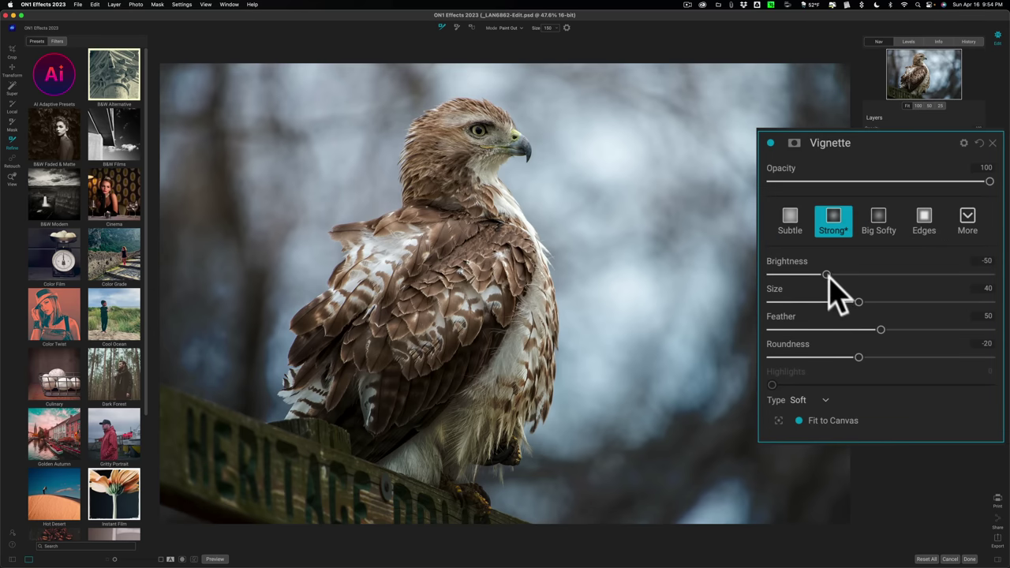
drag(858, 302, 997, 302)
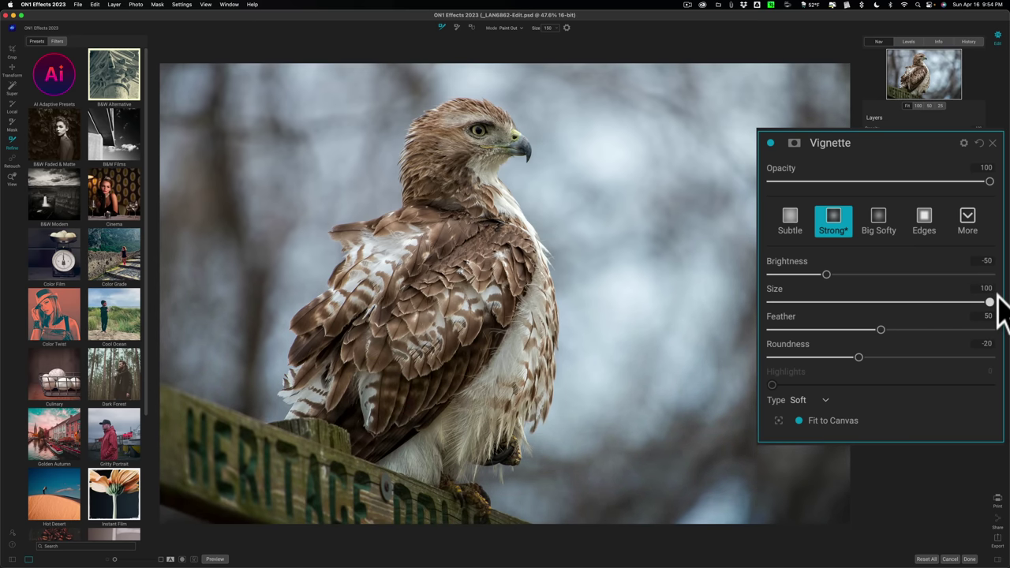
mouse_move(826, 274)
mouse_down()
mouse_move(868, 275)
mouse_move(846, 275)
mouse_up()
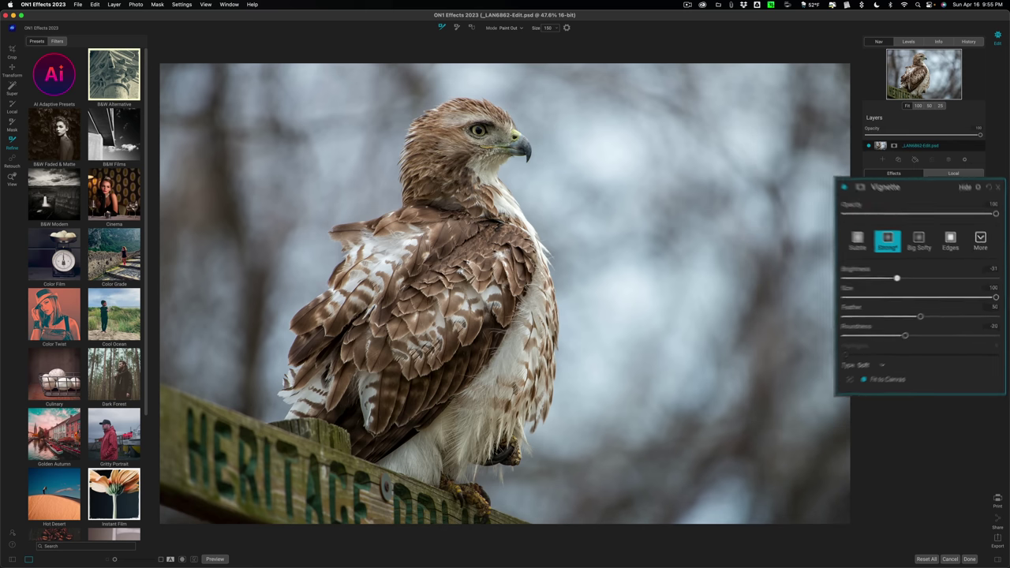
click(870, 214)
click(871, 215)
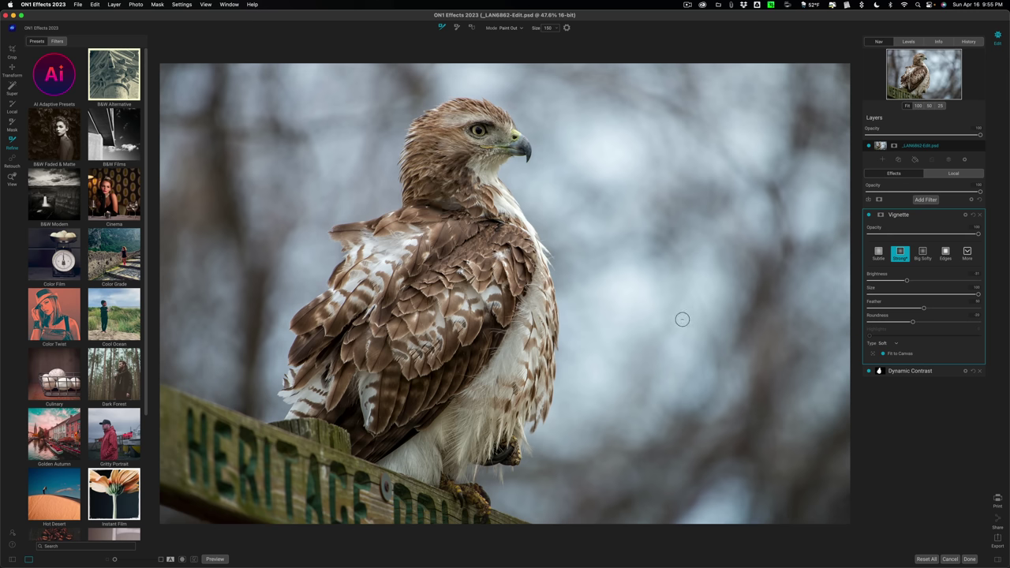
Step: Return the edit to Lightroom and cycle the info overlay through file name and camera details
click(963, 546)
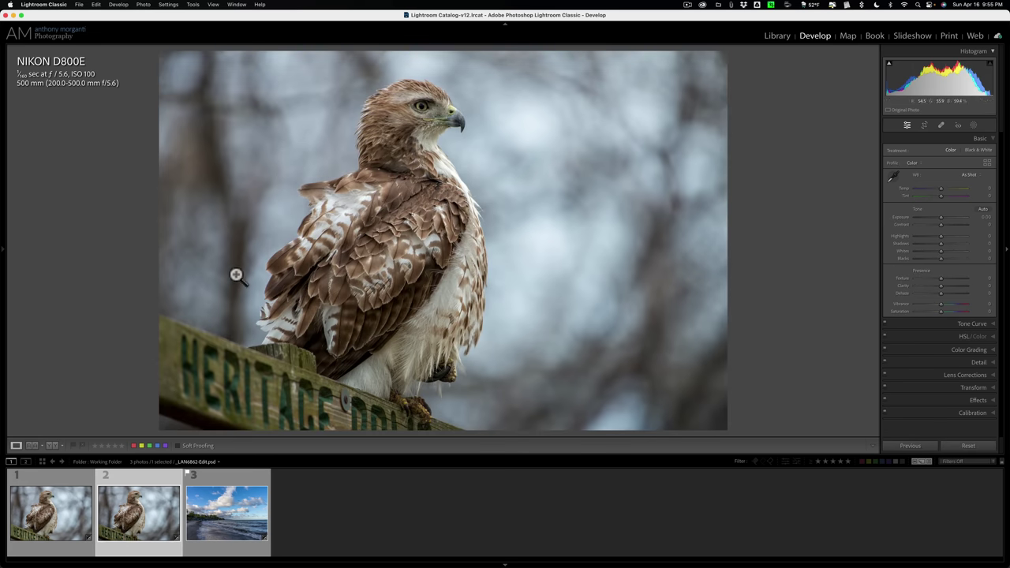
key(i)
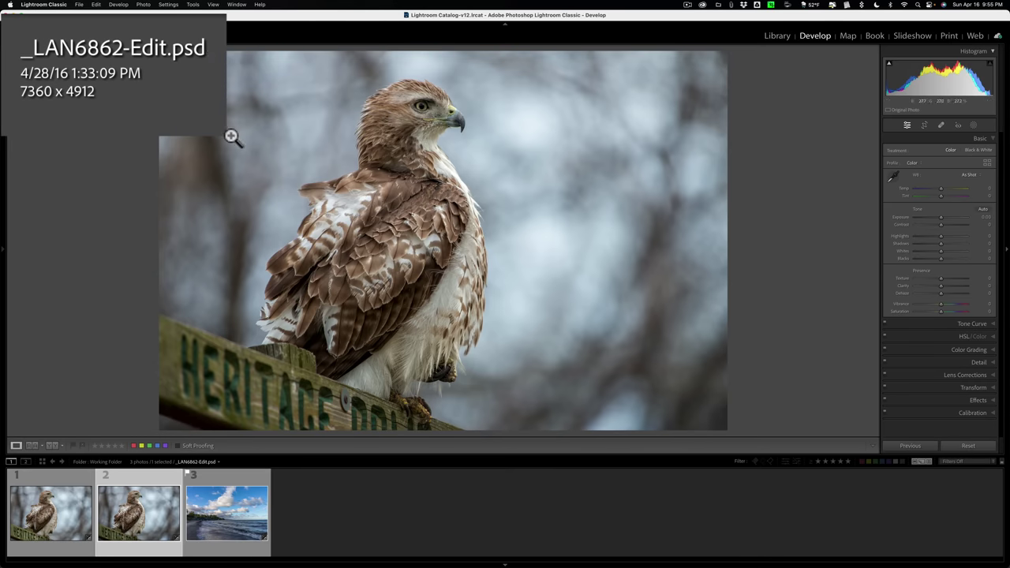
key(i)
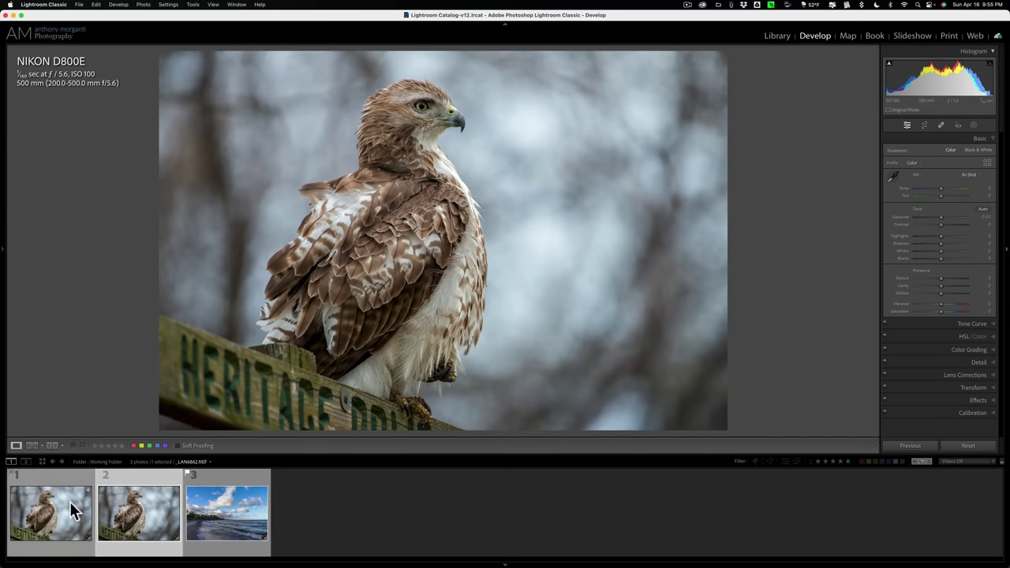
Step: Compare the original hawk raw with the edited copy, then select the lake-shore photo
click(69, 503)
click(126, 513)
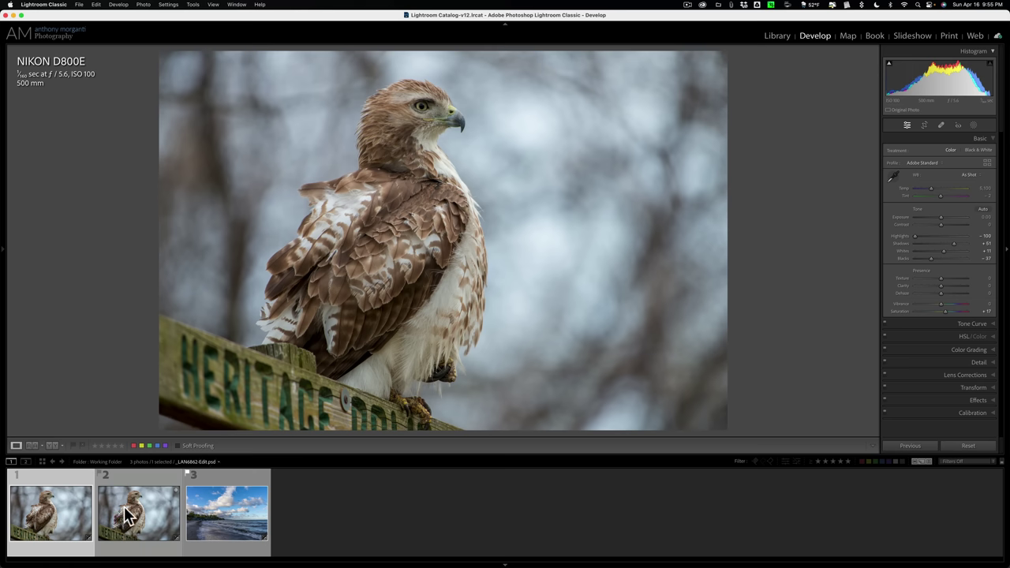
click(48, 504)
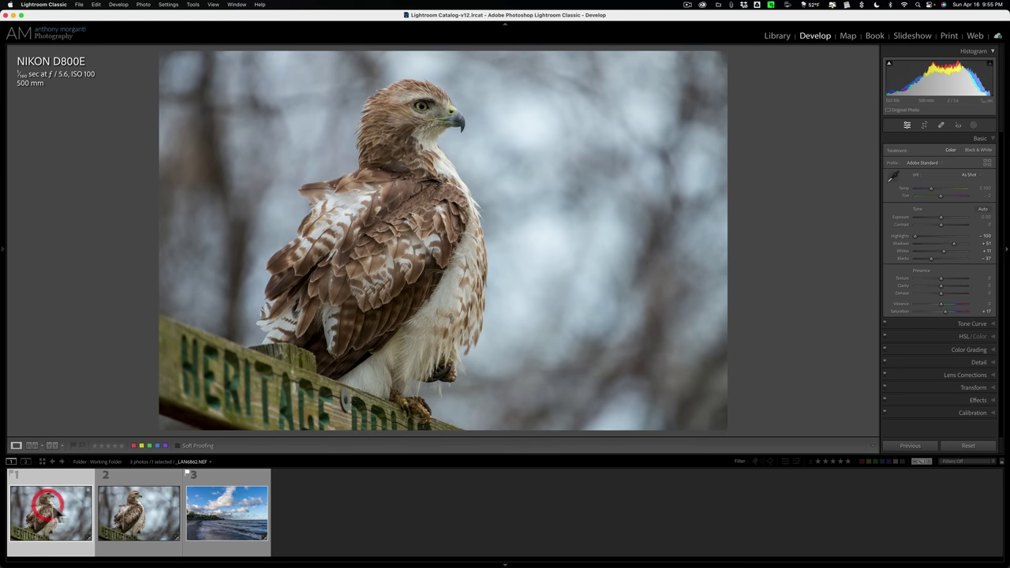
click(149, 507)
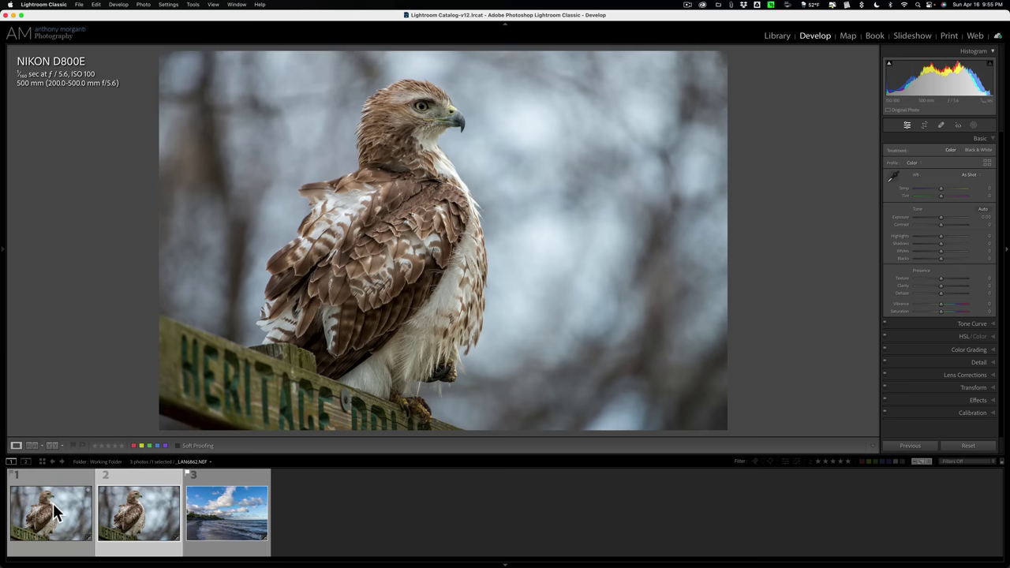
click(52, 503)
click(143, 513)
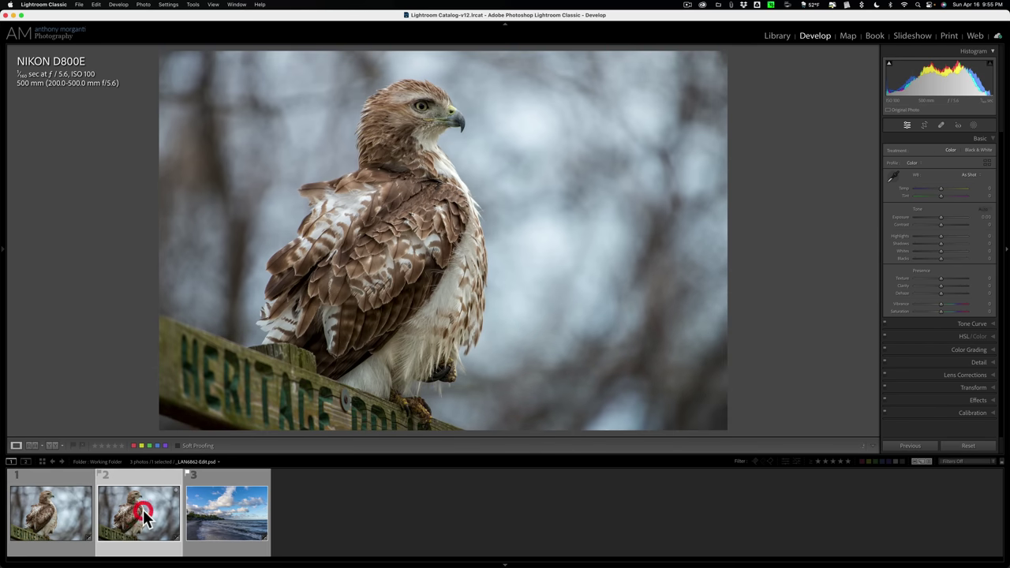
click(249, 524)
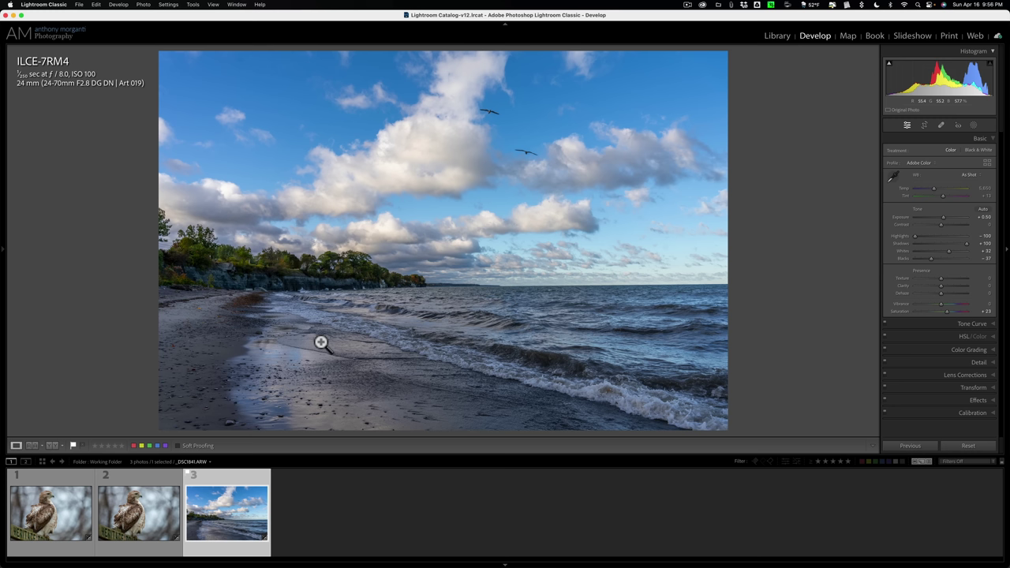
Step: Send a copy of the lake-shore photo, with Lightroom adjustments, to ON1 Effects 2023
right_click(431, 197)
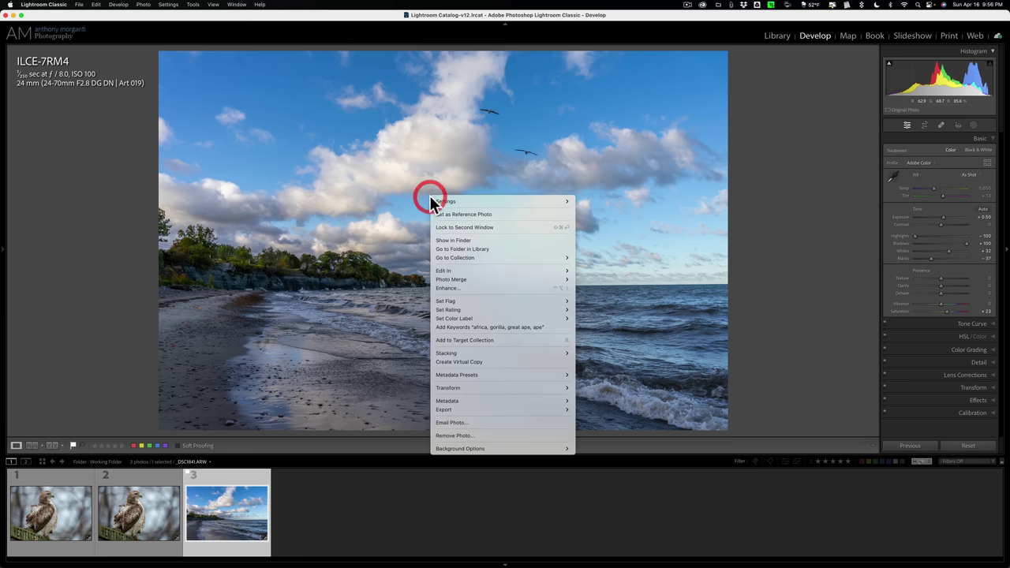
mouse_move(478, 267)
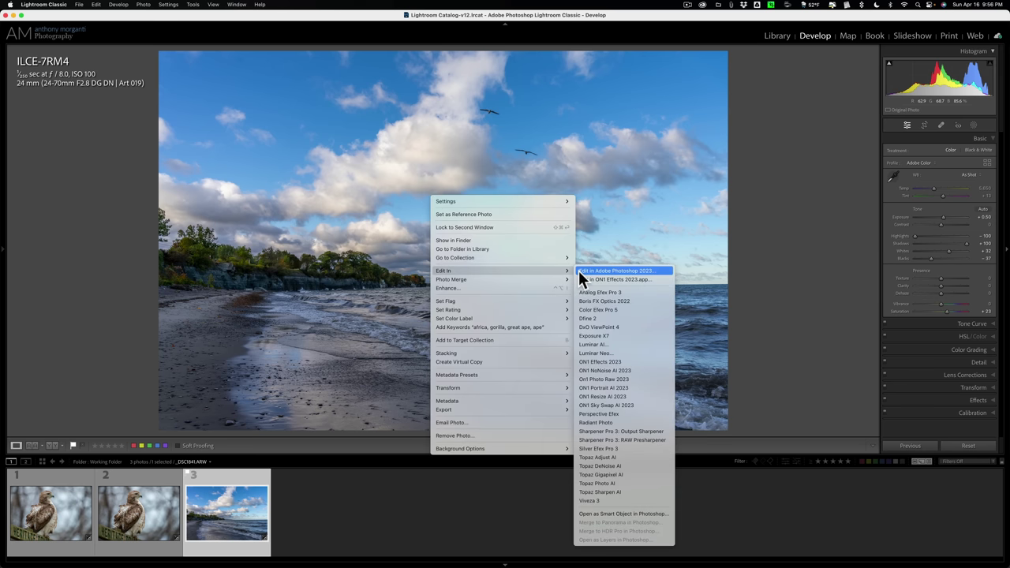
click(588, 363)
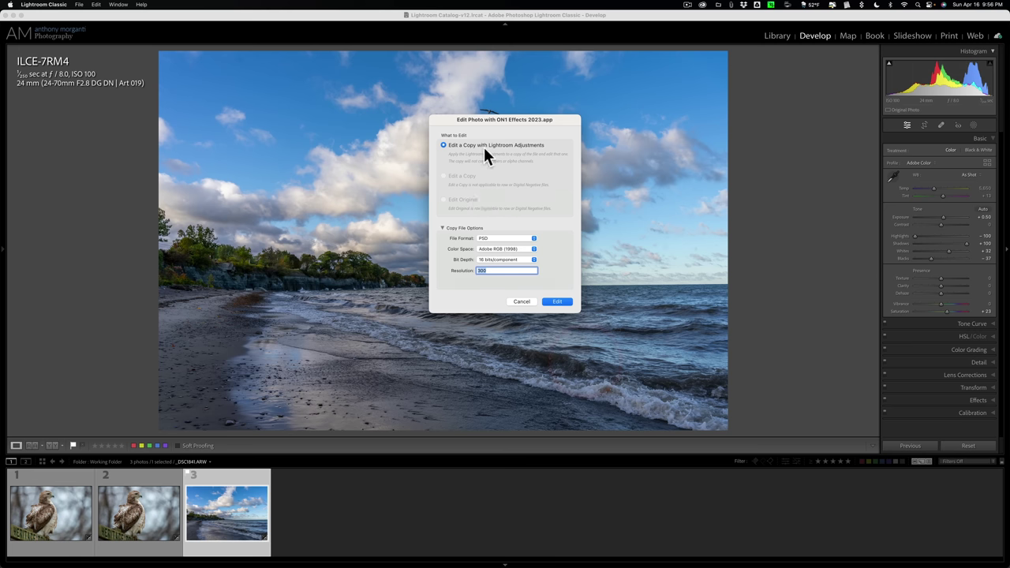
click(558, 302)
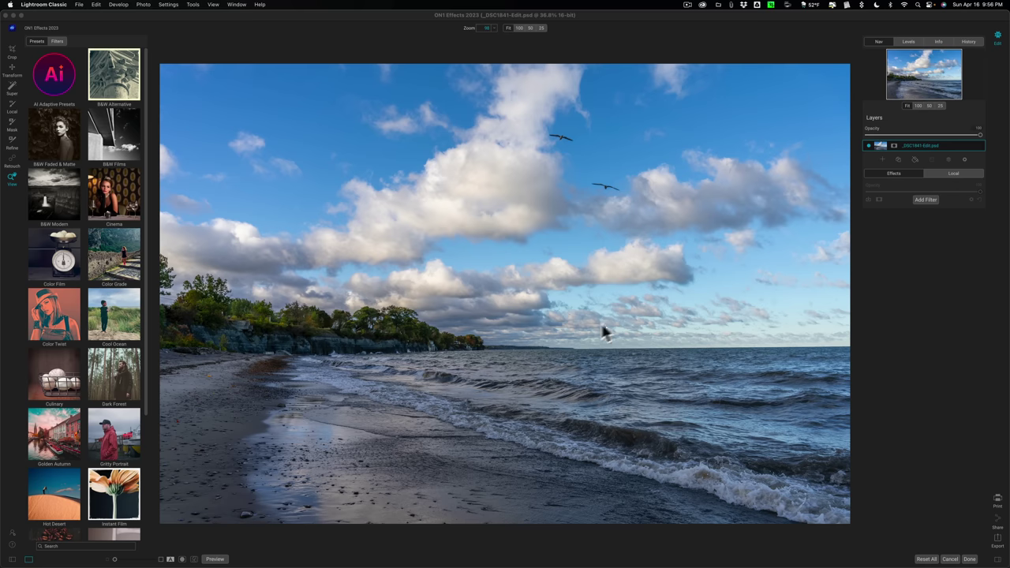
Step: Add a Tone Enhancer filter and raise its Exposure to 1.05
click(926, 200)
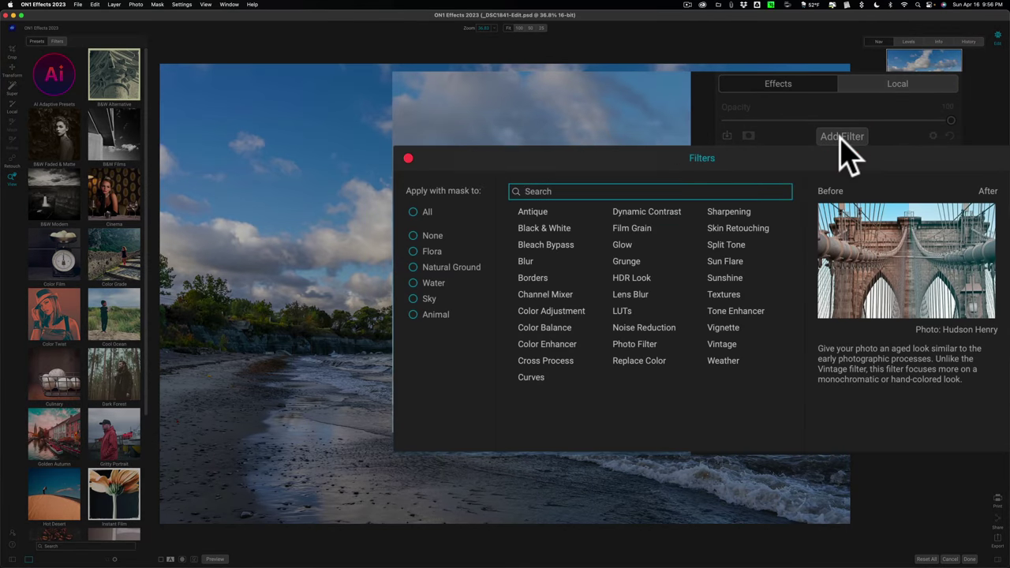
click(744, 313)
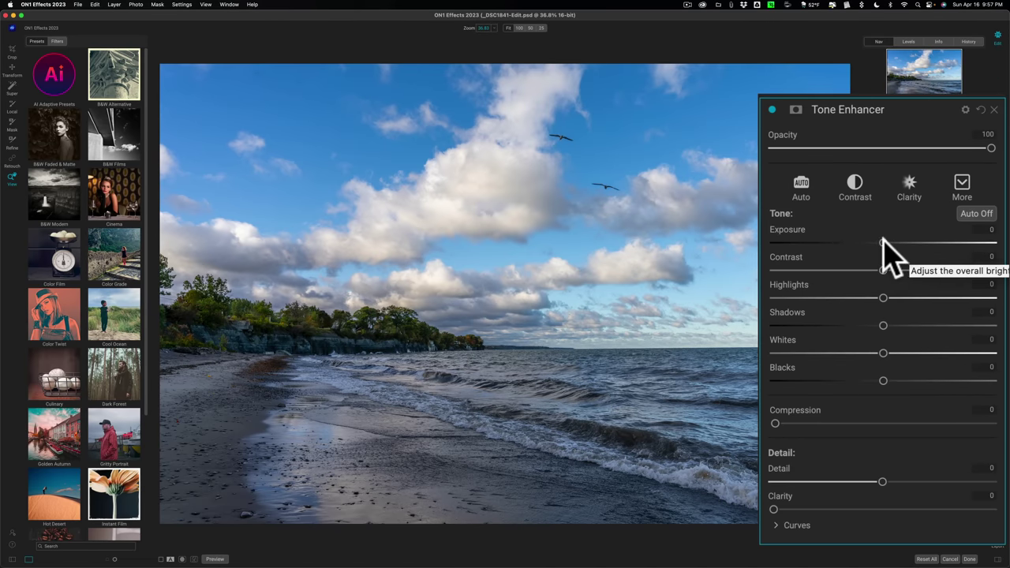
drag(882, 243, 906, 244)
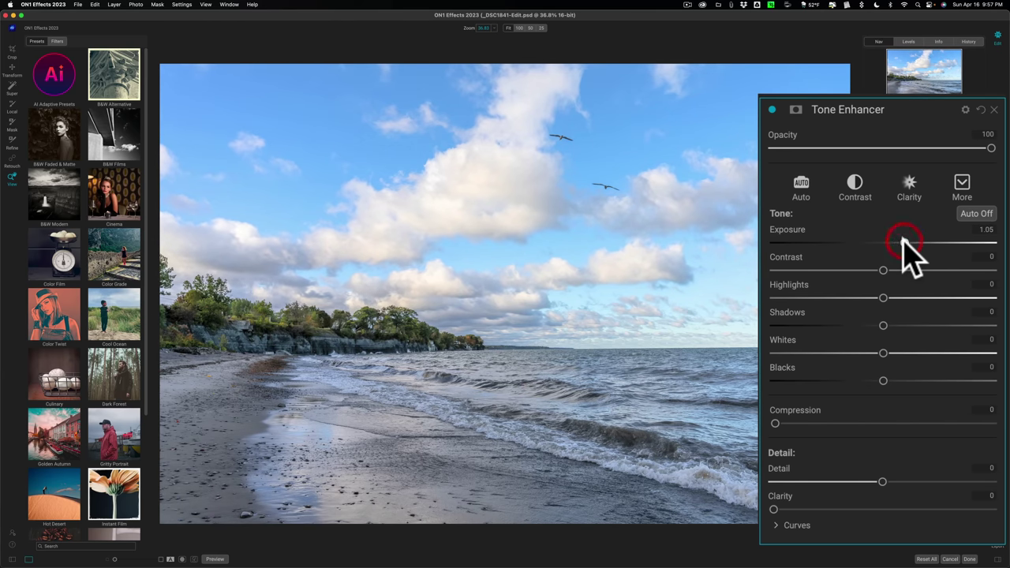
Step: Give the Tone Enhancer a Mask AI Paint Out mask that excludes the sky
click(798, 111)
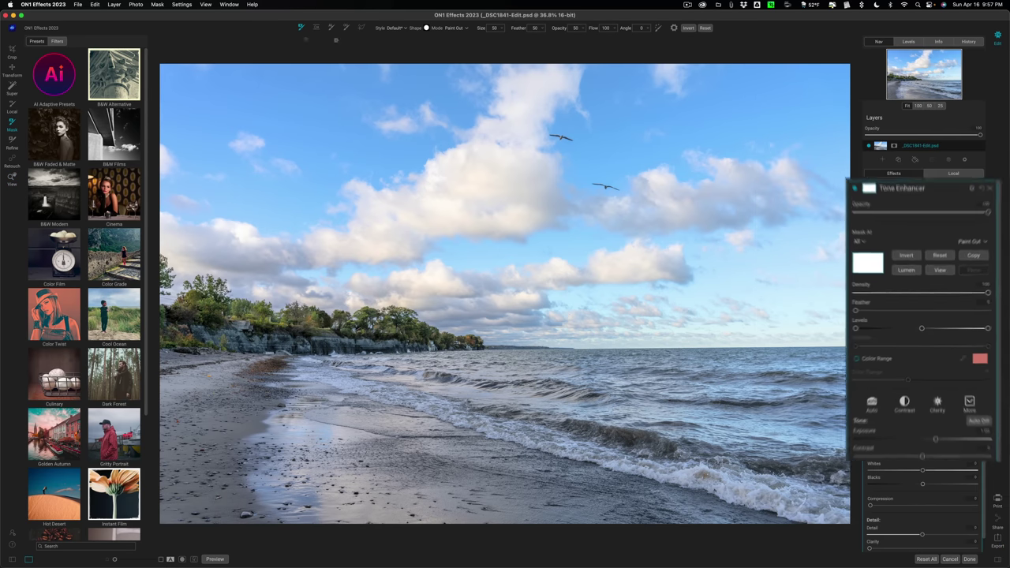
click(330, 28)
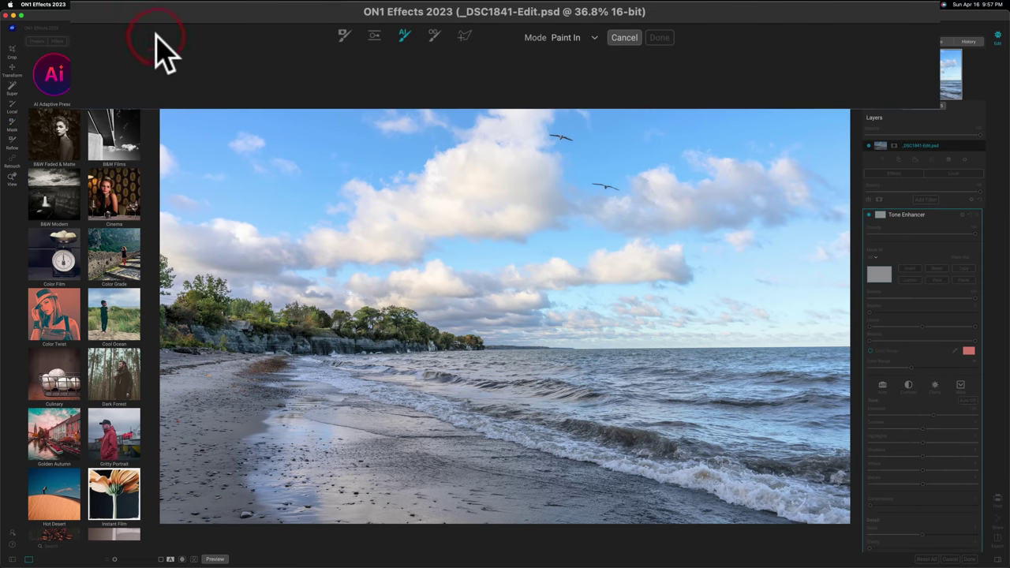
click(570, 37)
click(572, 52)
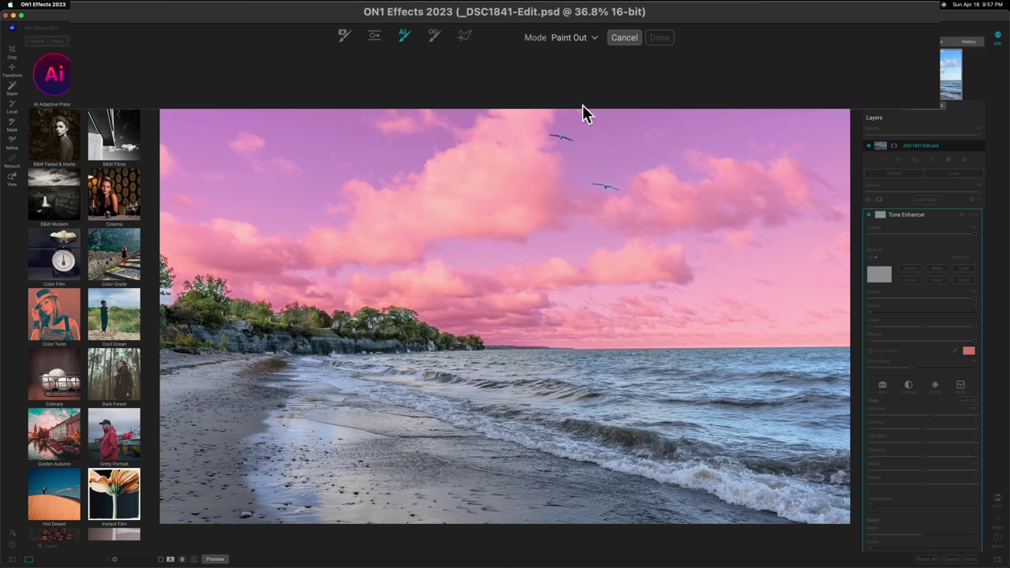
key(backslash)
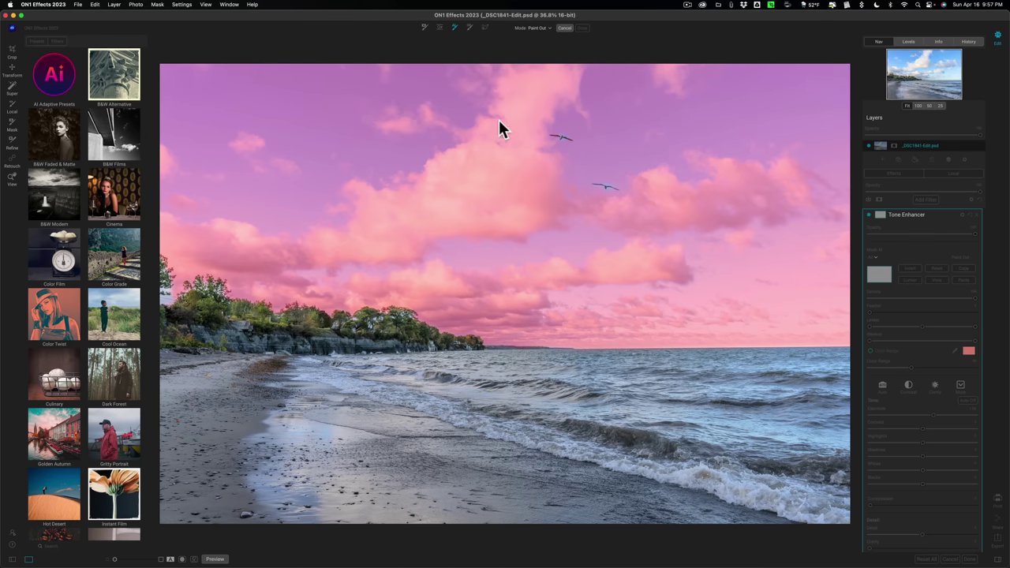
click(499, 122)
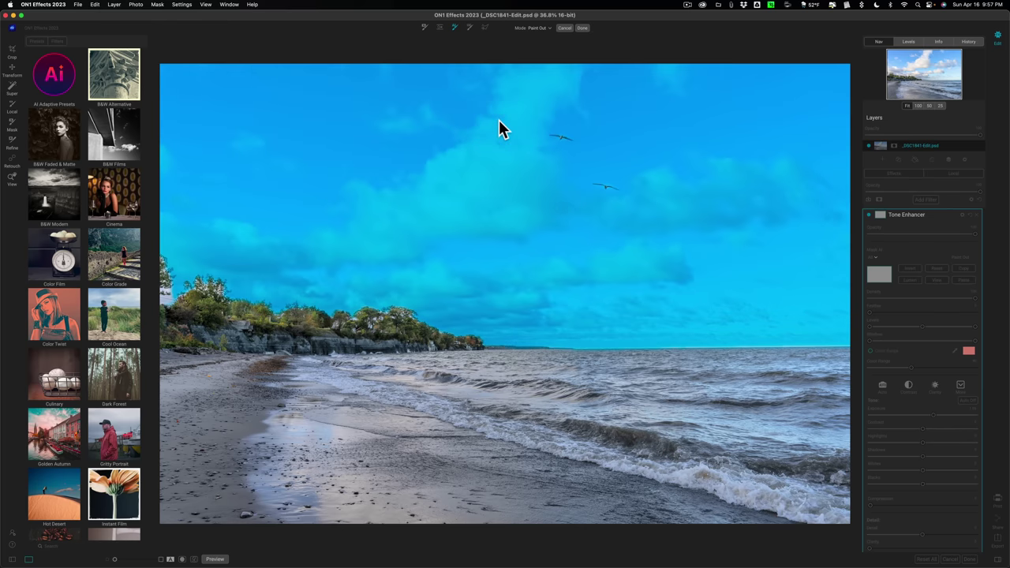
click(583, 28)
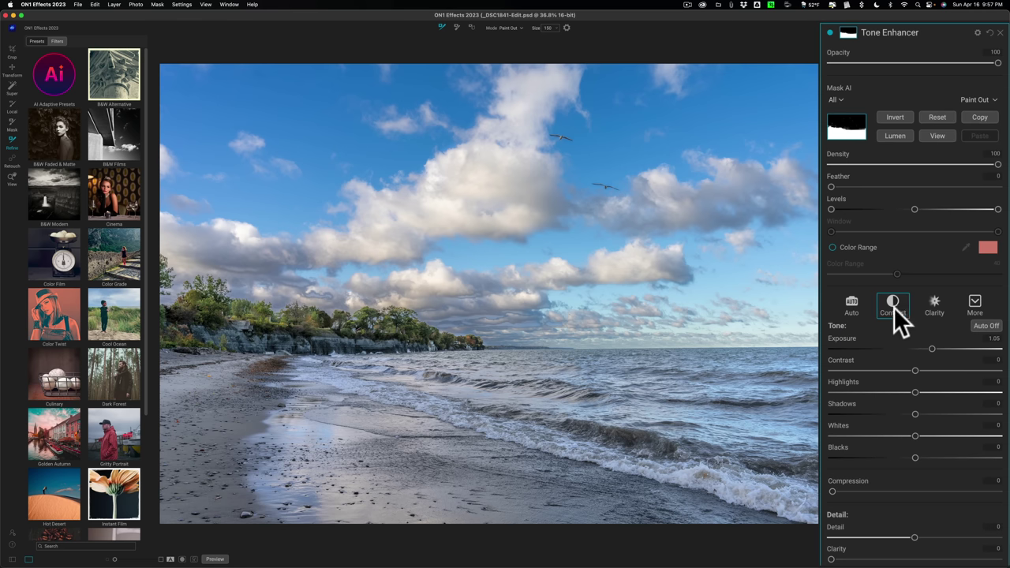
Step: Ease Exposure back to 0.9, shift the mask levels midpoint and feather the mask to about 17
mouse_move(928, 349)
mouse_down()
mouse_move(941, 347)
mouse_move(930, 347)
mouse_up()
drag(911, 208, 979, 209)
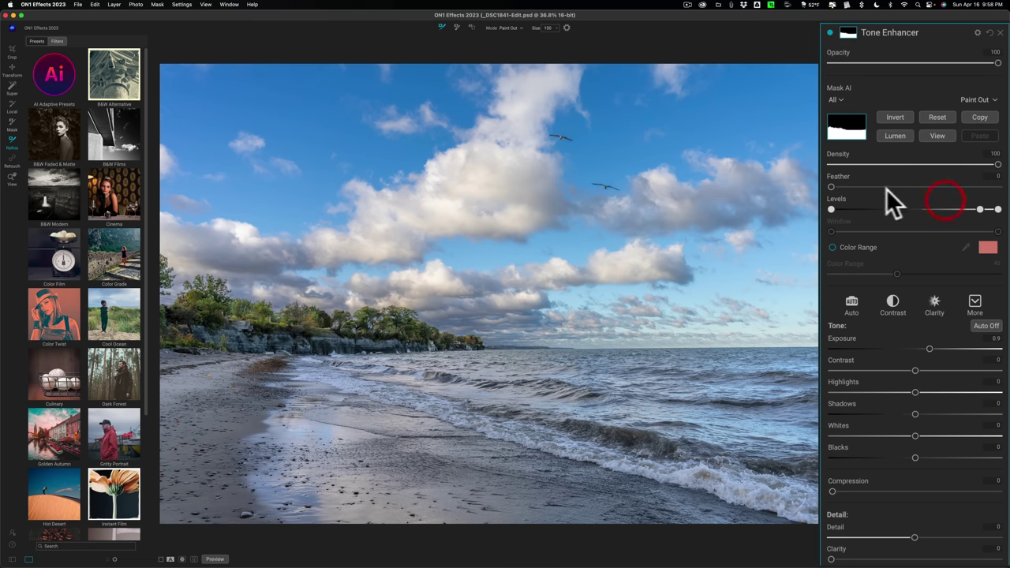
drag(826, 185, 864, 187)
key(Tab)
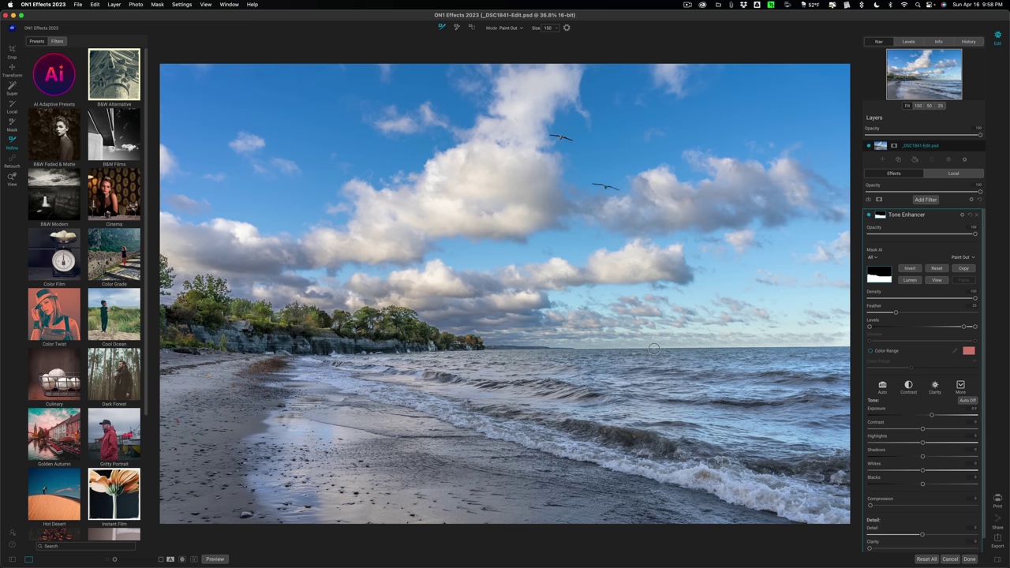
Step: Add a second Tone Enhancer and lower its Exposure to about -0.4
click(927, 199)
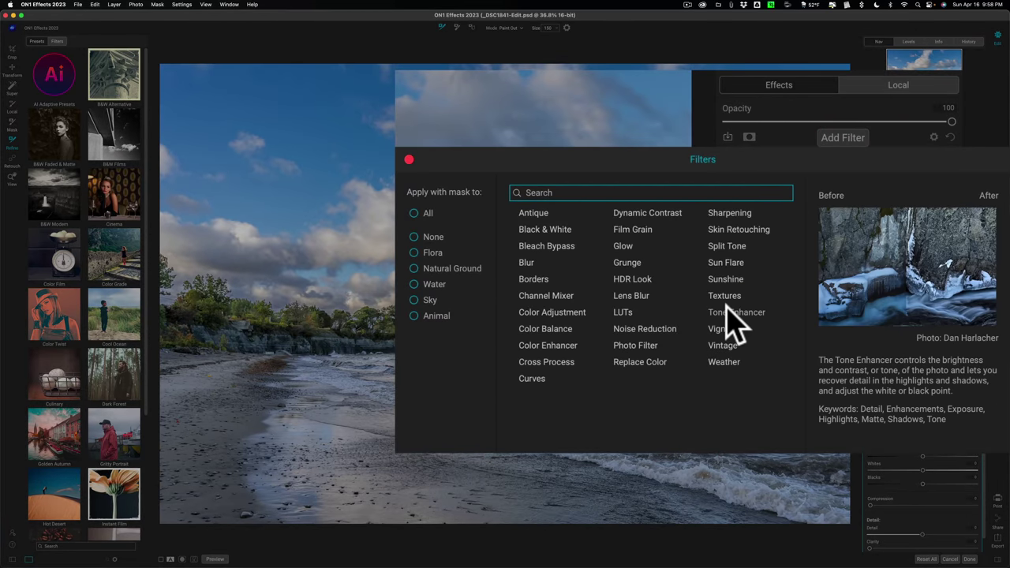
click(726, 312)
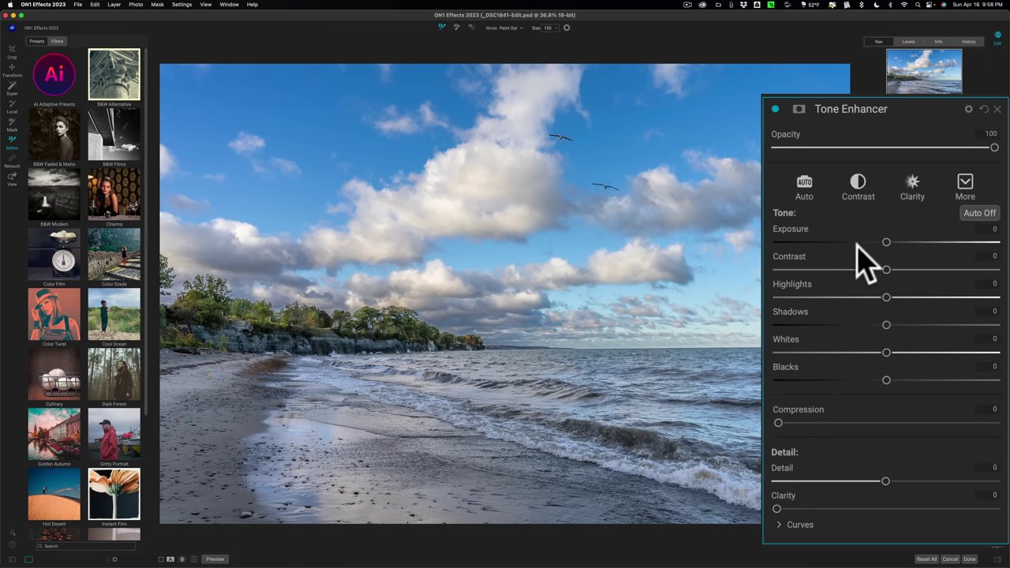
drag(886, 242, 875, 254)
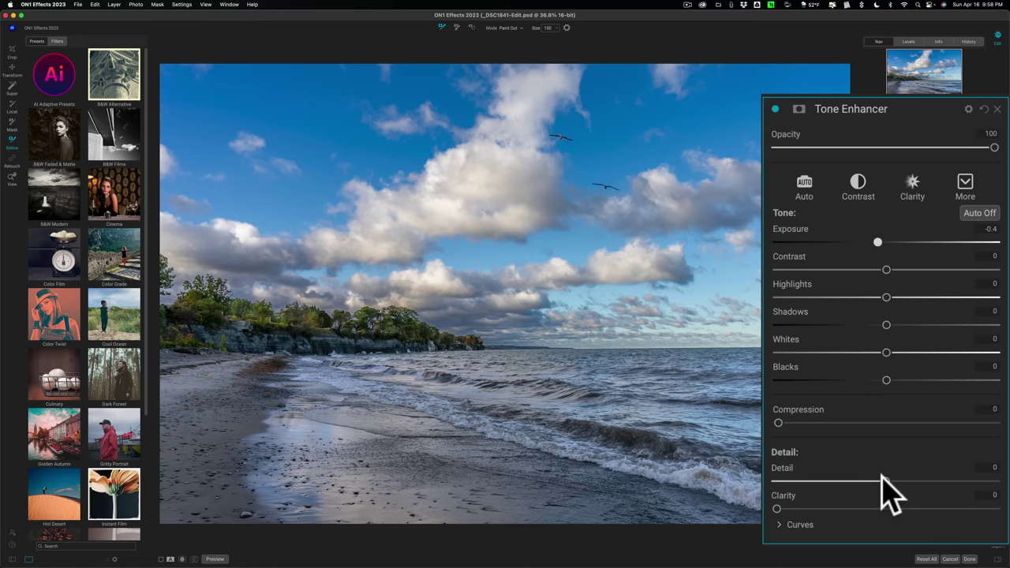
Step: Add Detail and Clarity to the second Tone Enhancer, easing the Detail back slightly
drag(881, 477, 928, 479)
mouse_move(778, 509)
mouse_down()
mouse_move(826, 509)
mouse_move(790, 509)
mouse_up()
drag(925, 479, 898, 480)
click(873, 418)
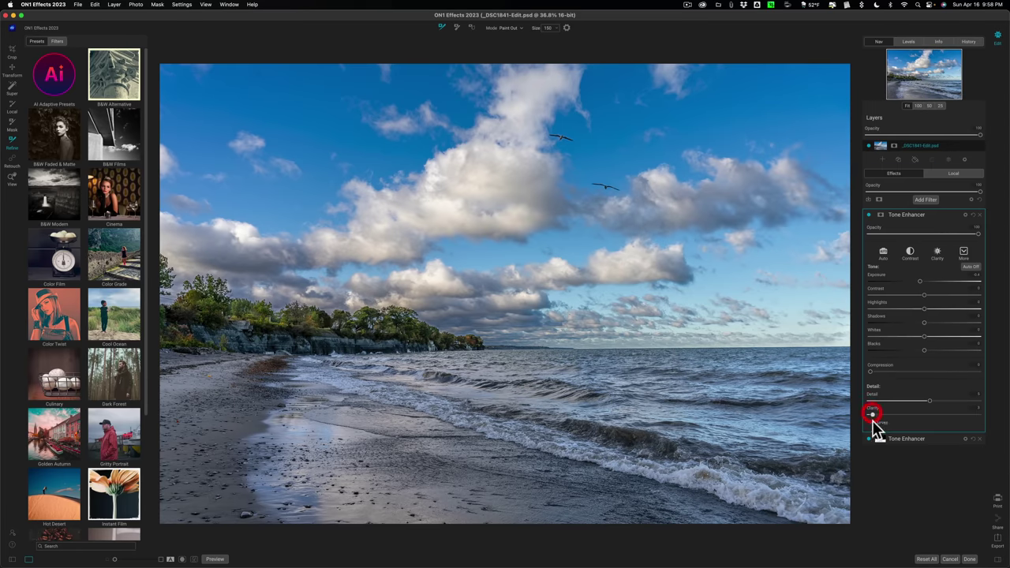
click(871, 421)
click(928, 400)
Step: Add a Natural-preset Dynamic Contrast filter (Small 0, Medium 15, Large 20), comparing it on and off
click(925, 201)
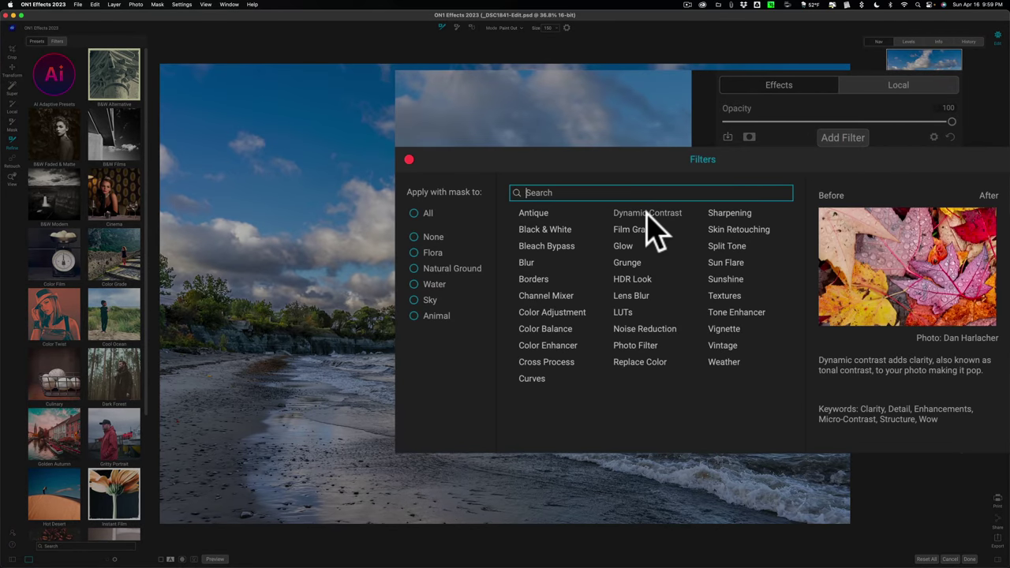
click(828, 238)
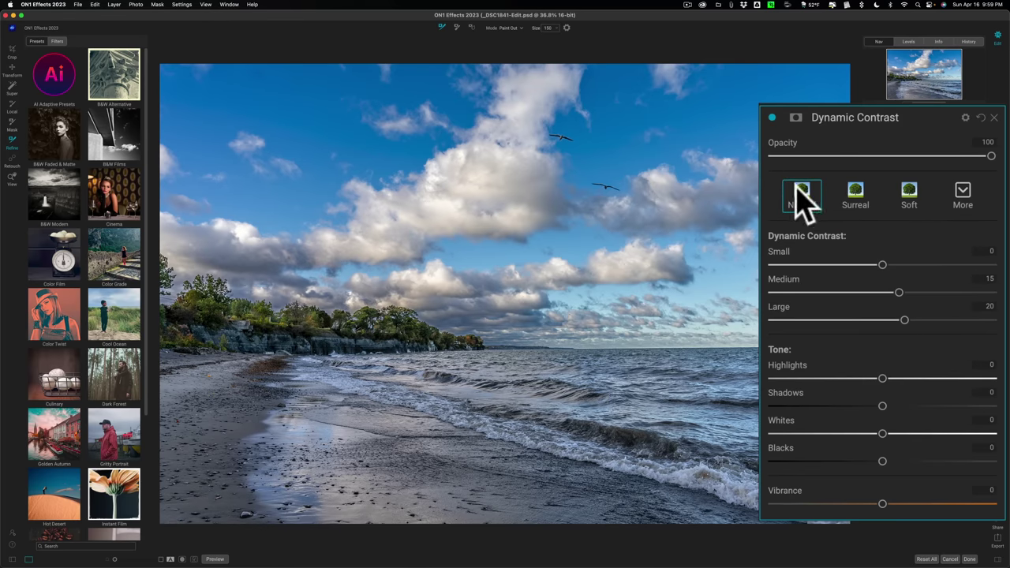
click(799, 199)
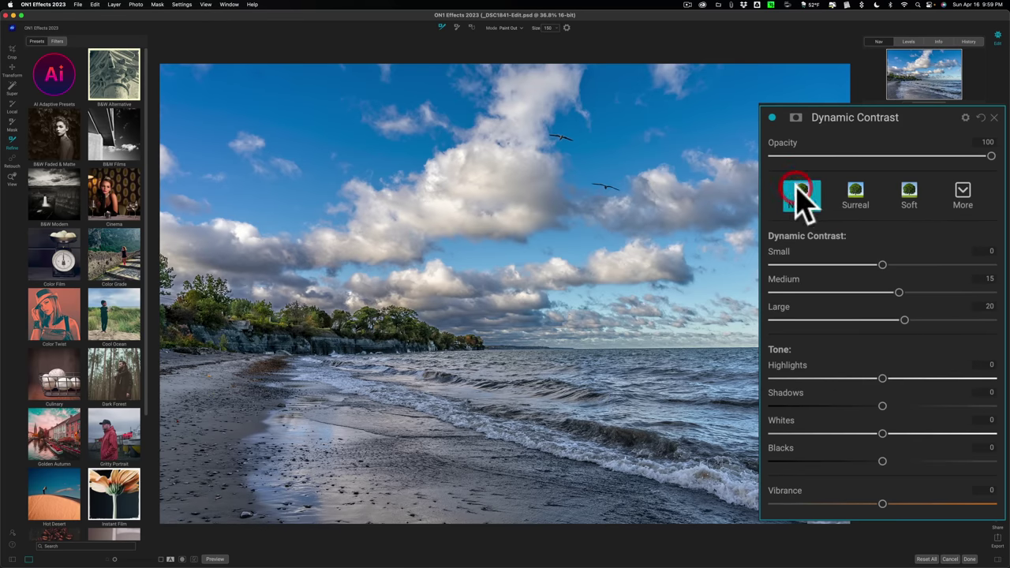
click(772, 118)
click(771, 118)
click(771, 117)
click(772, 118)
click(771, 117)
mouse_move(903, 137)
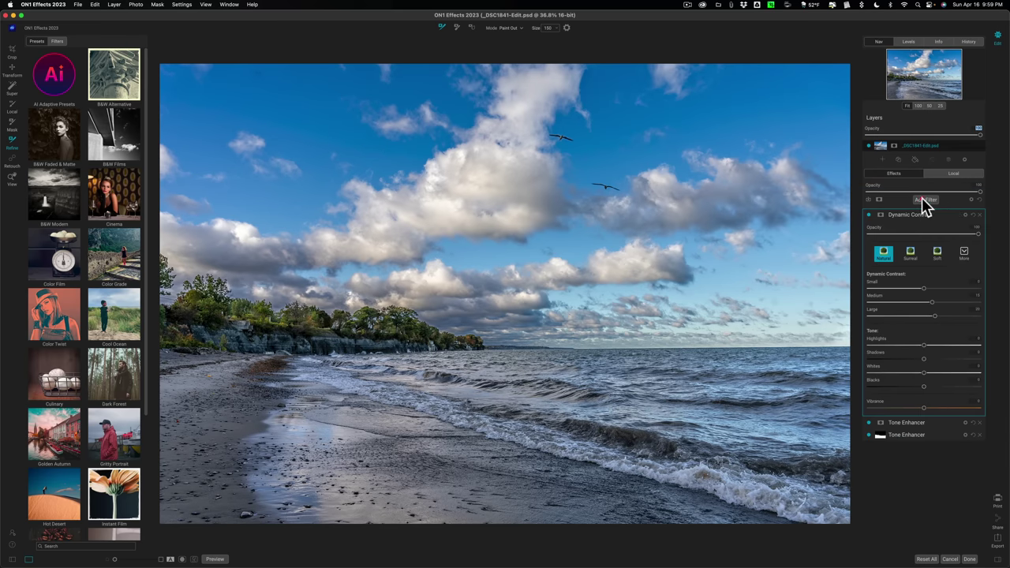
Step: Open the Filters dialog listing filters from Antique to Weather
click(924, 199)
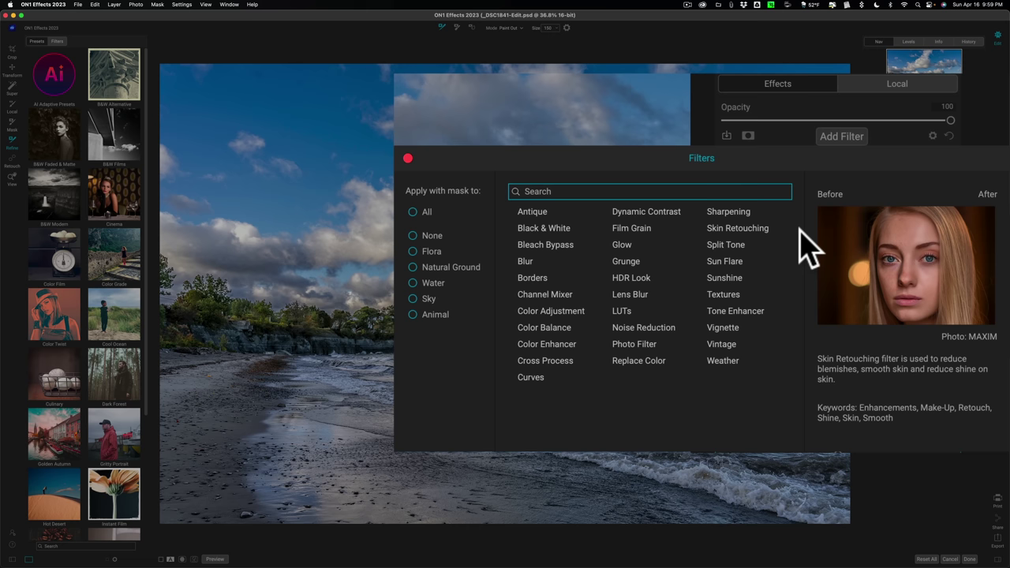
Step: Add a Big Softy Vignette with Size 50, toggling it off and on to compare
click(725, 327)
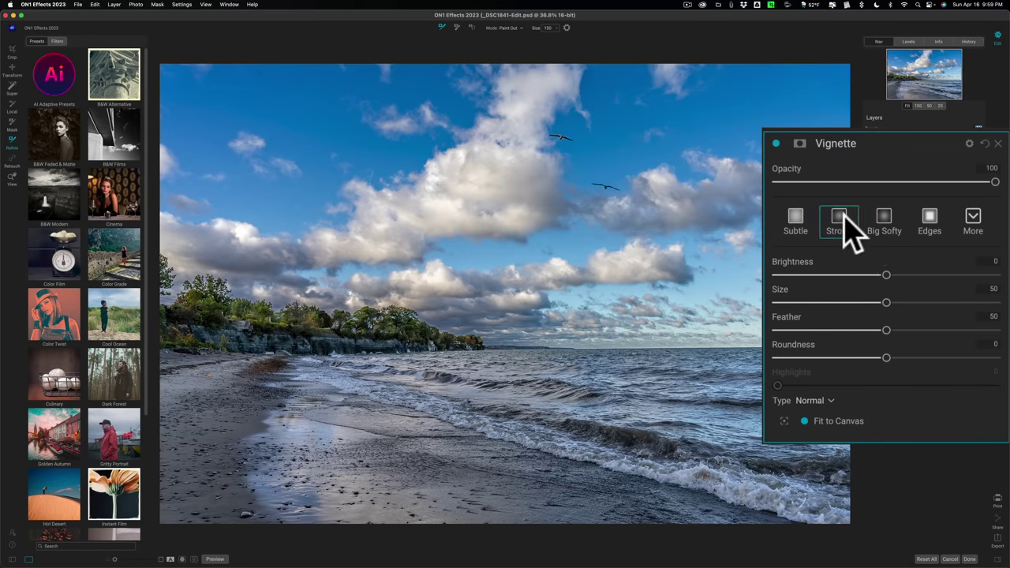
click(892, 224)
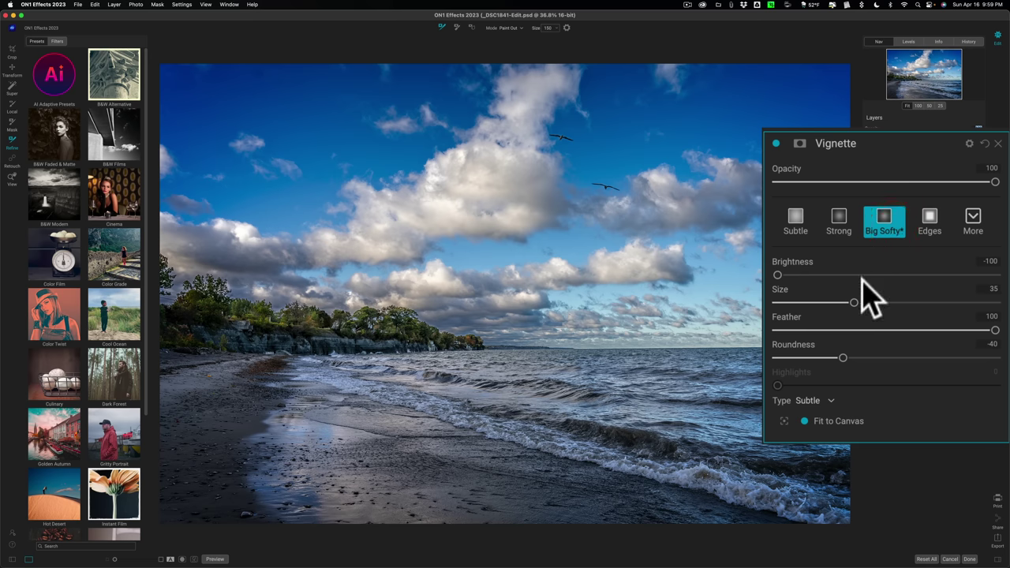
mouse_move(853, 302)
mouse_down()
mouse_move(943, 303)
mouse_move(780, 311)
mouse_move(899, 320)
mouse_move(874, 300)
mouse_move(884, 255)
mouse_up()
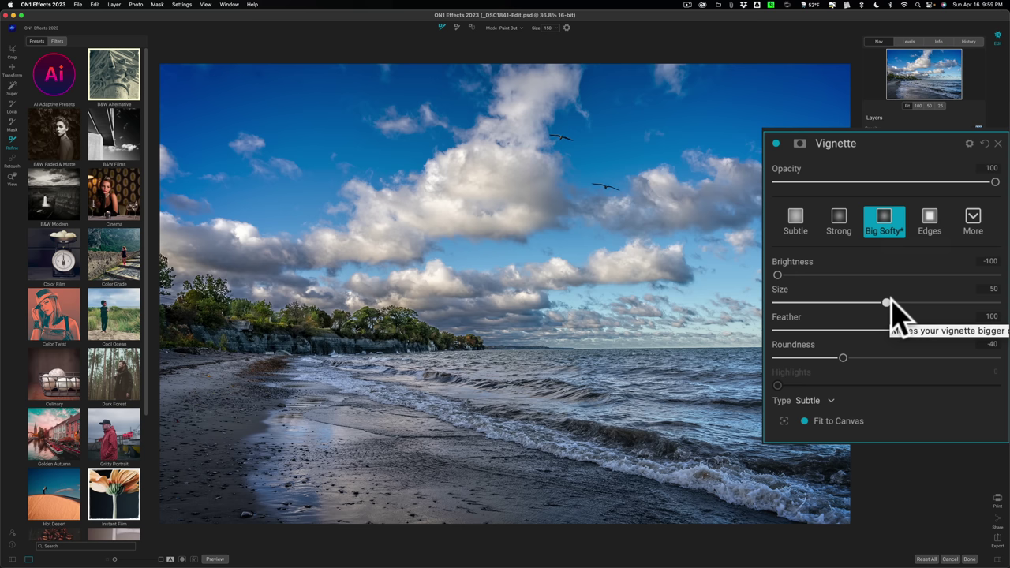
click(777, 144)
click(777, 145)
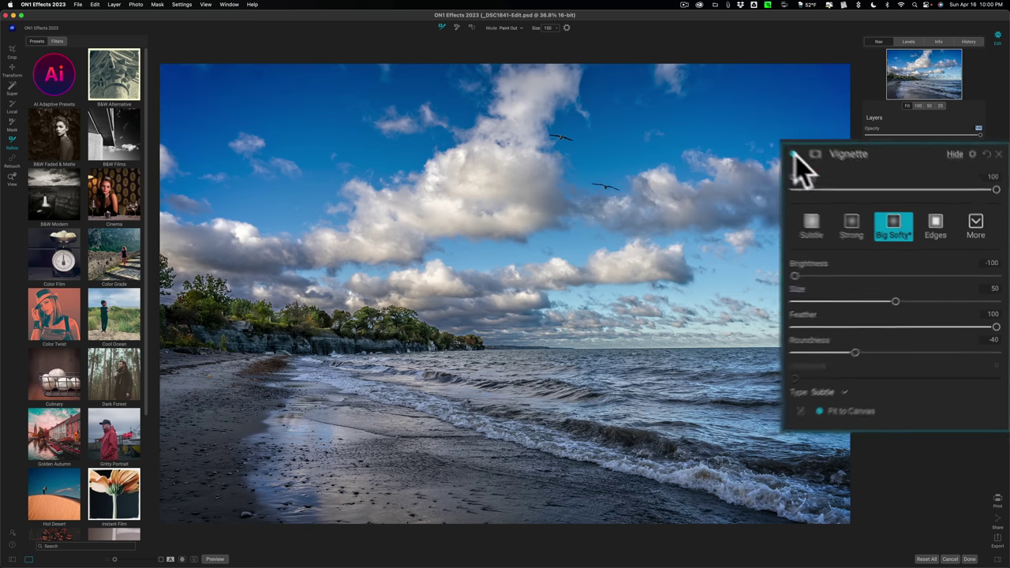
Step: Finish the edit so _DSC1841-Edit.psd is saved back into Lightroom Classic
click(969, 559)
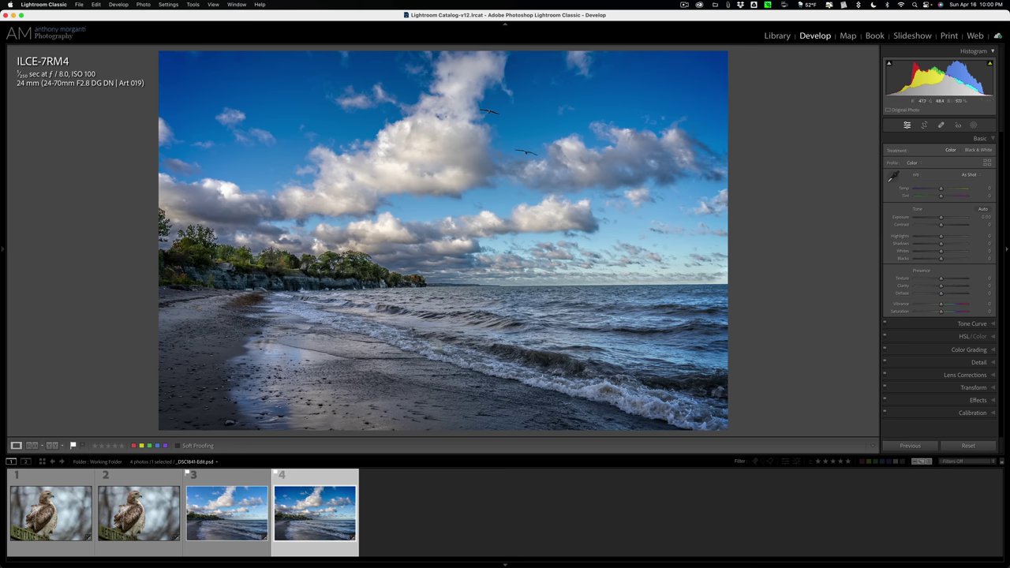
click(225, 532)
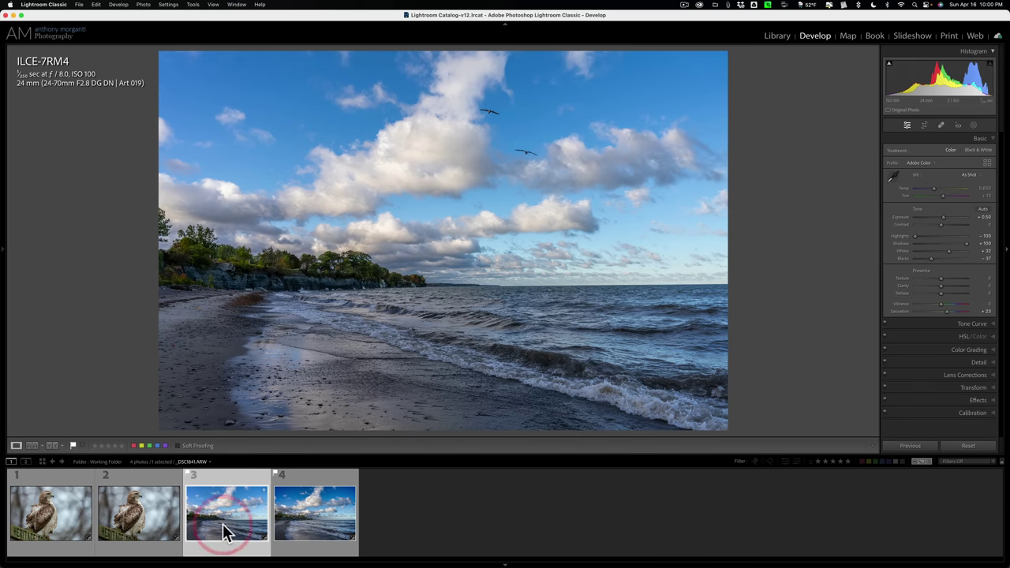
click(302, 513)
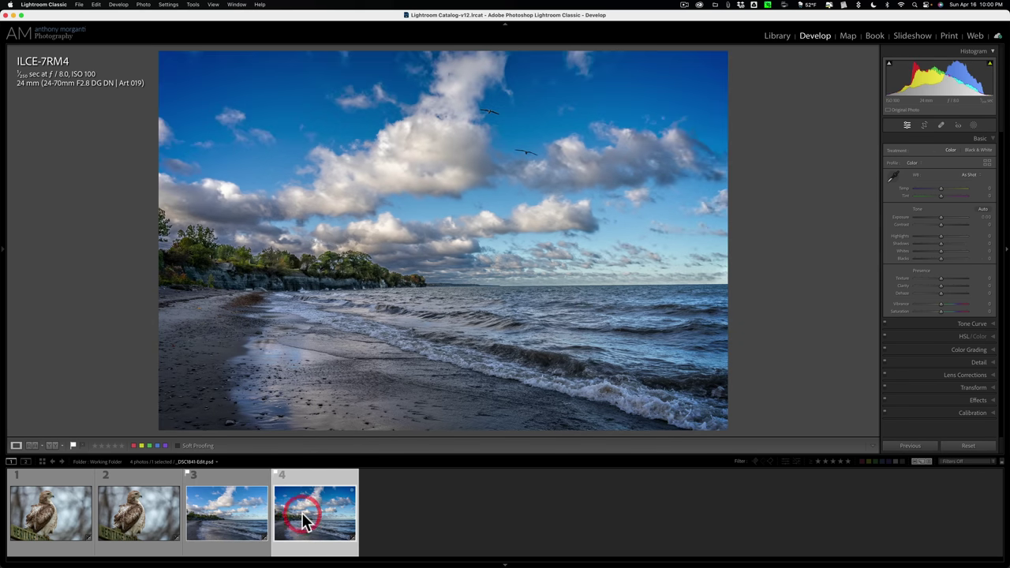
click(243, 514)
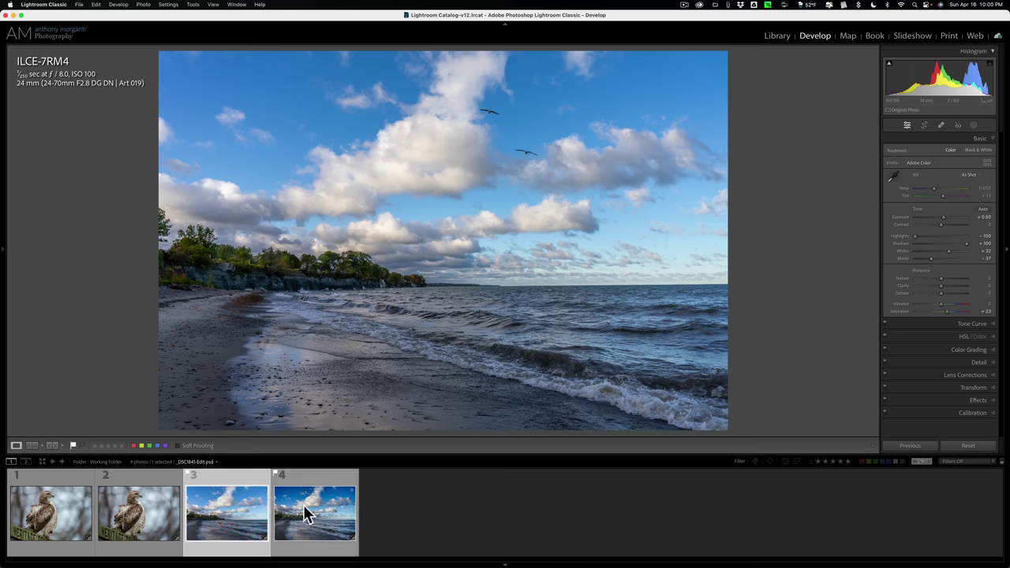
click(304, 506)
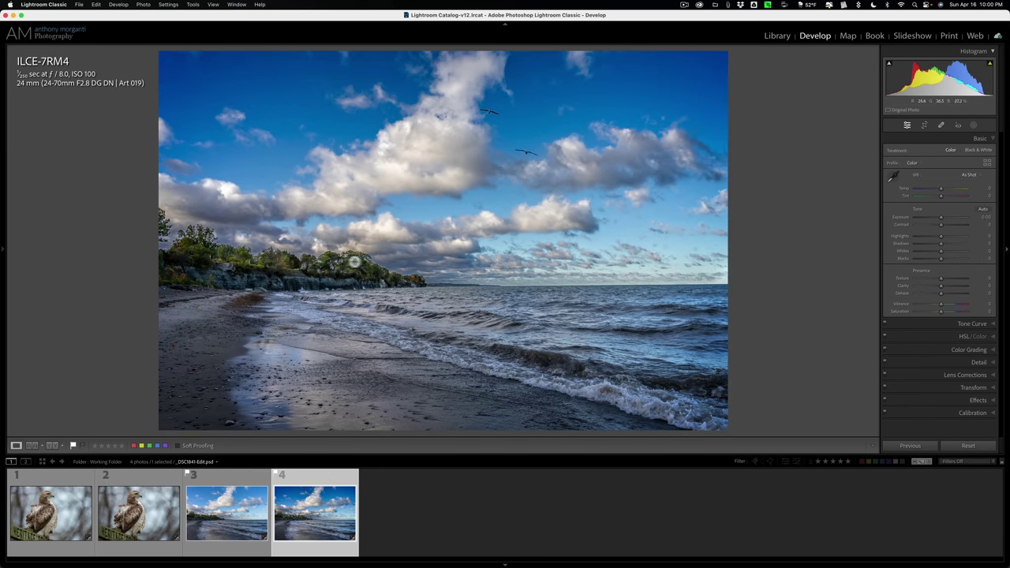
click(236, 519)
click(285, 515)
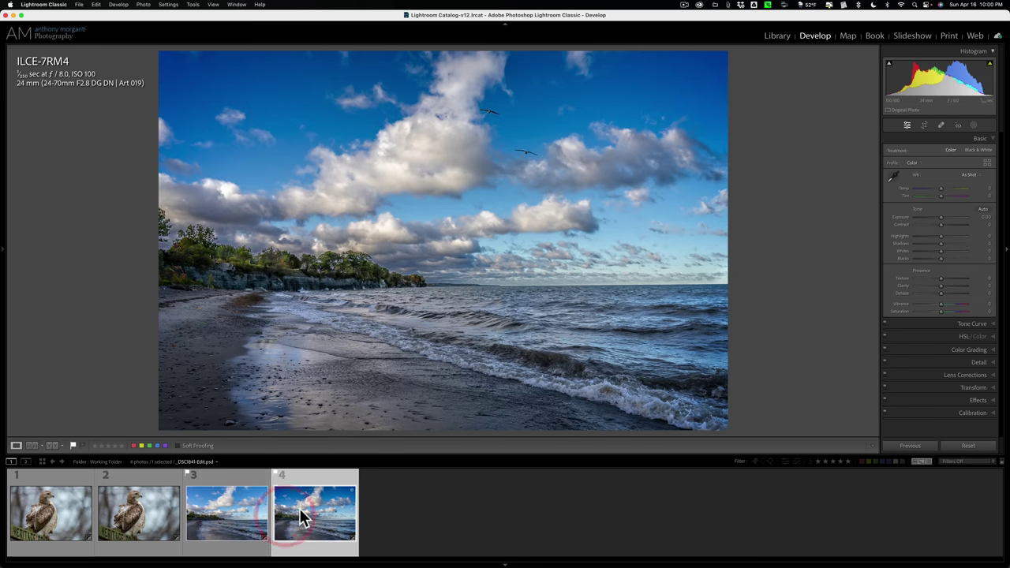